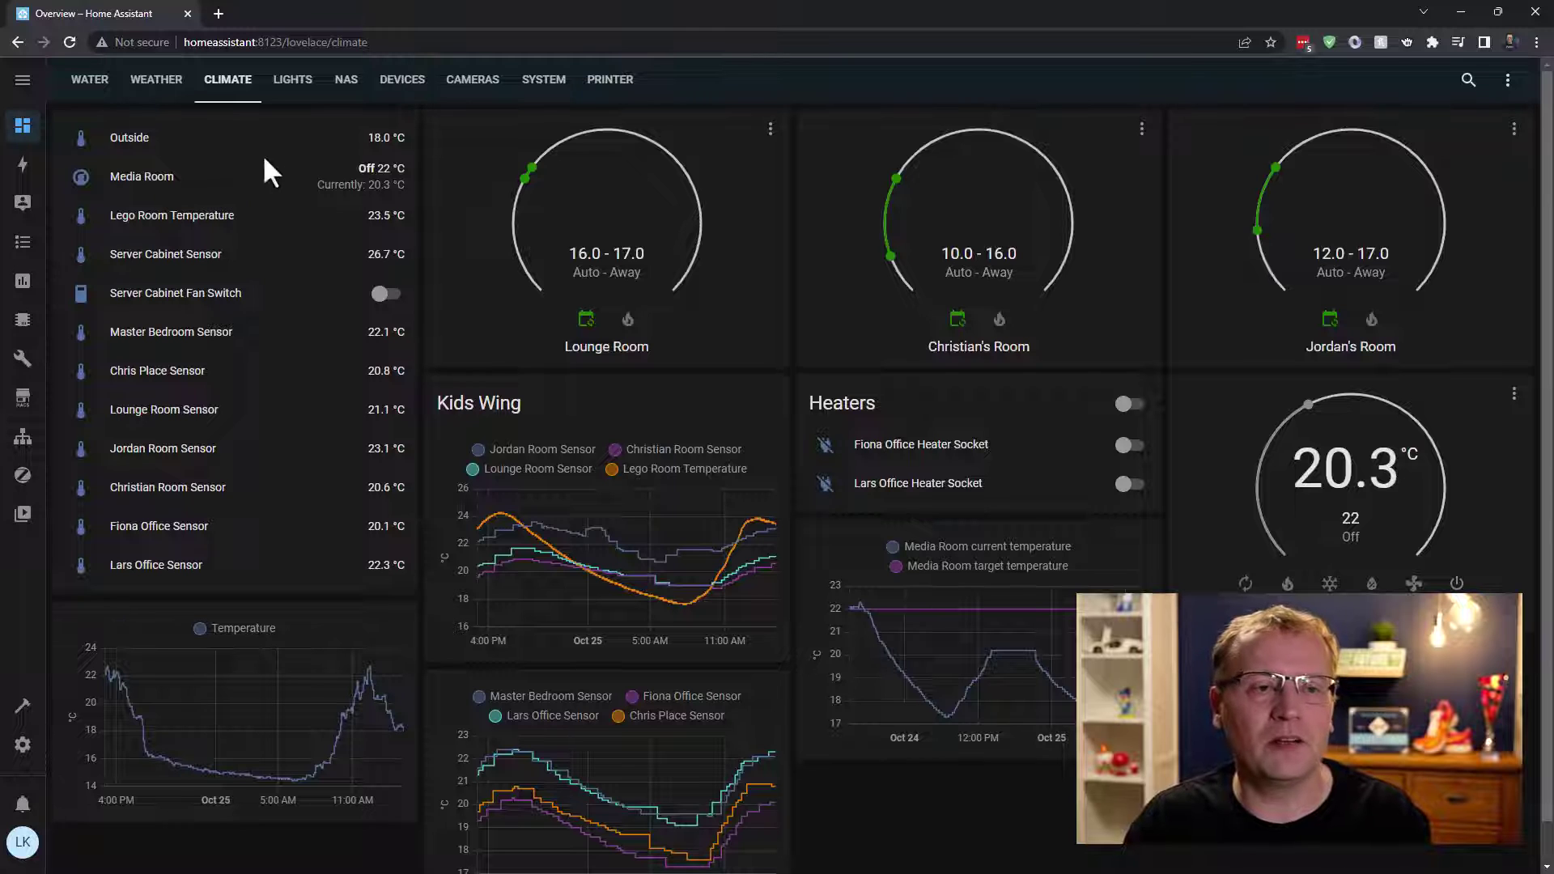
# Put the System dashboard into edit mode and open the battery list card's configuration
pyautogui.click(547, 81)
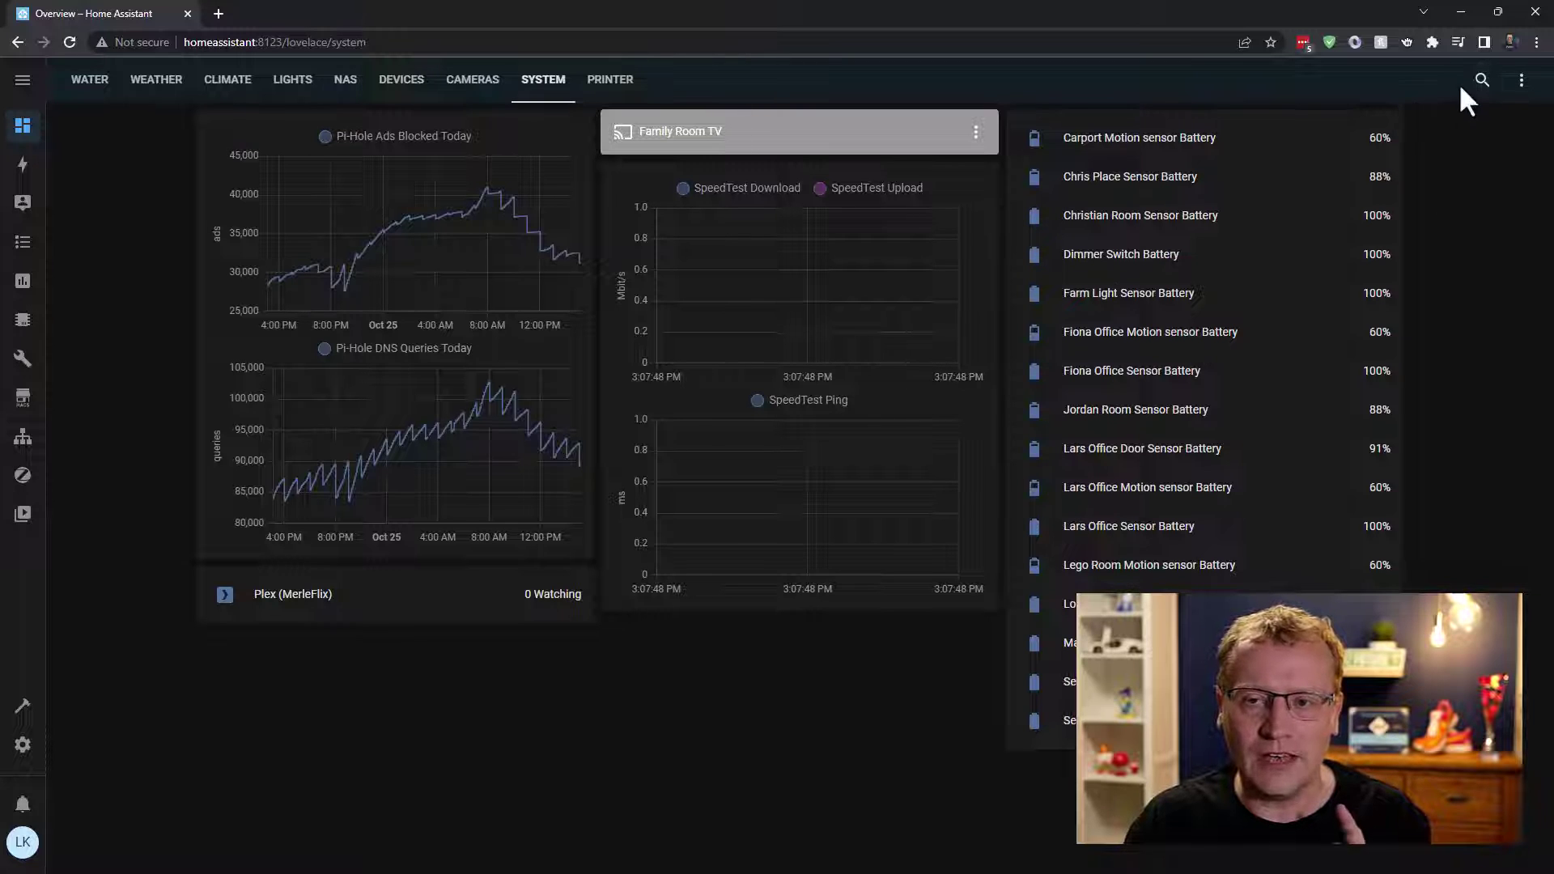
pyautogui.click(1521, 80)
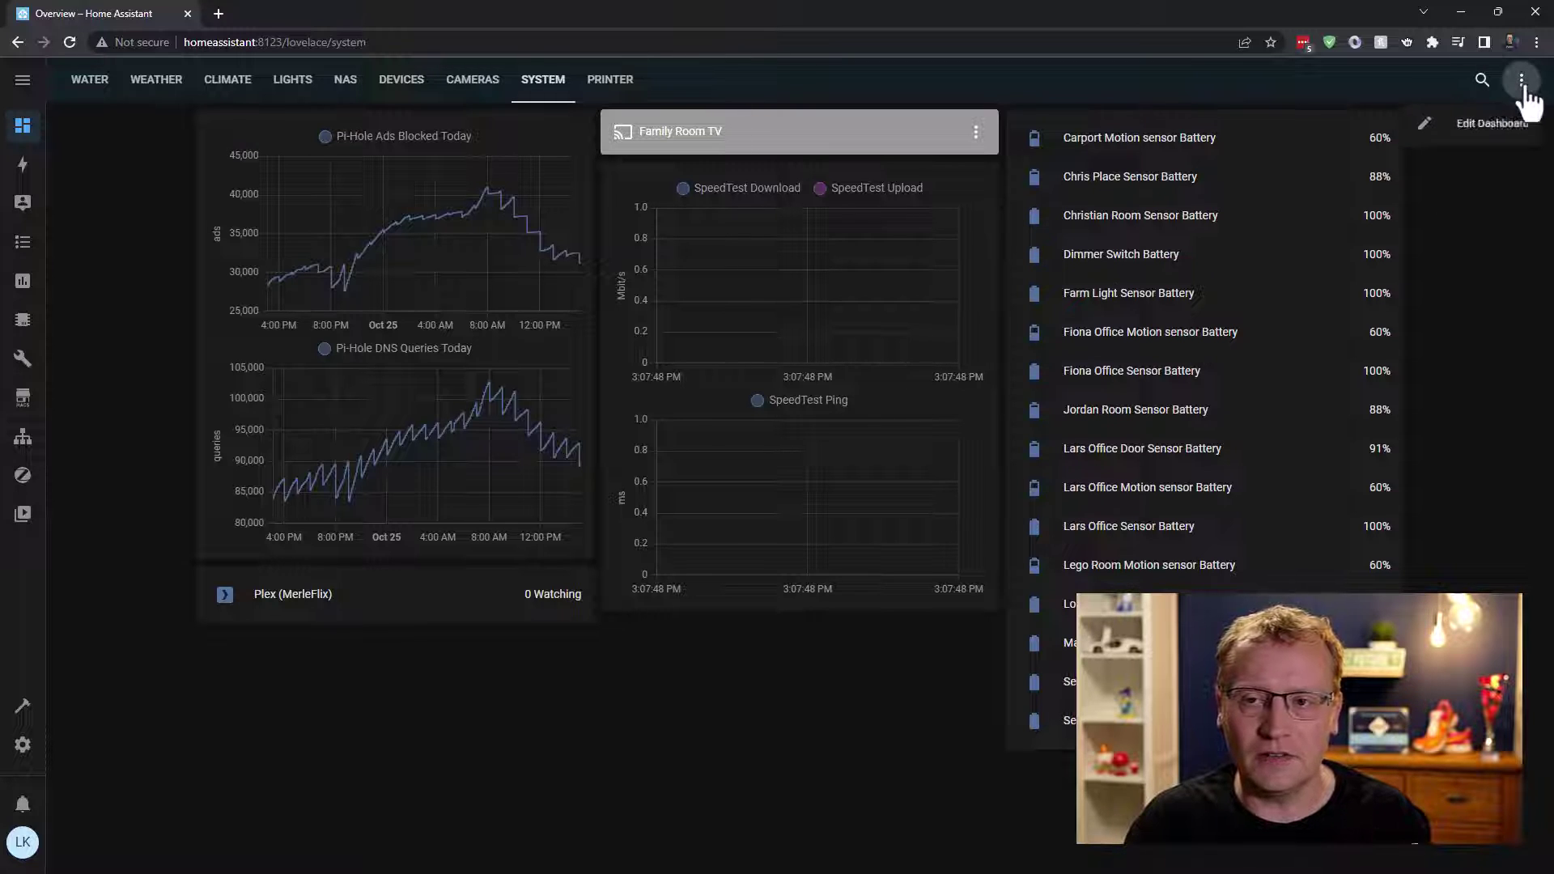
pyautogui.click(1471, 139)
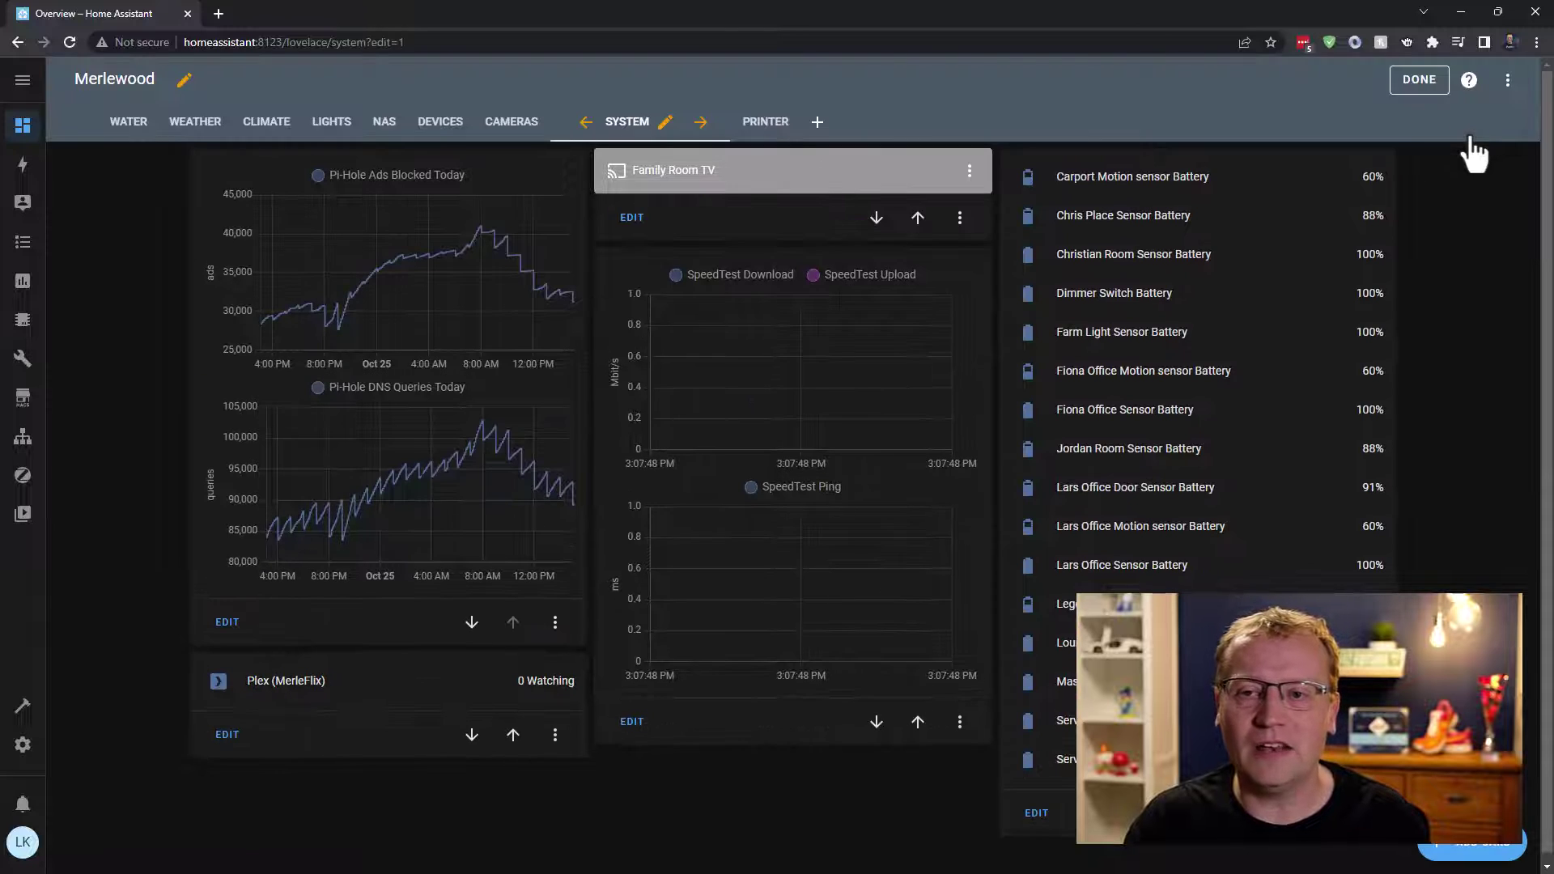
pyautogui.click(1036, 813)
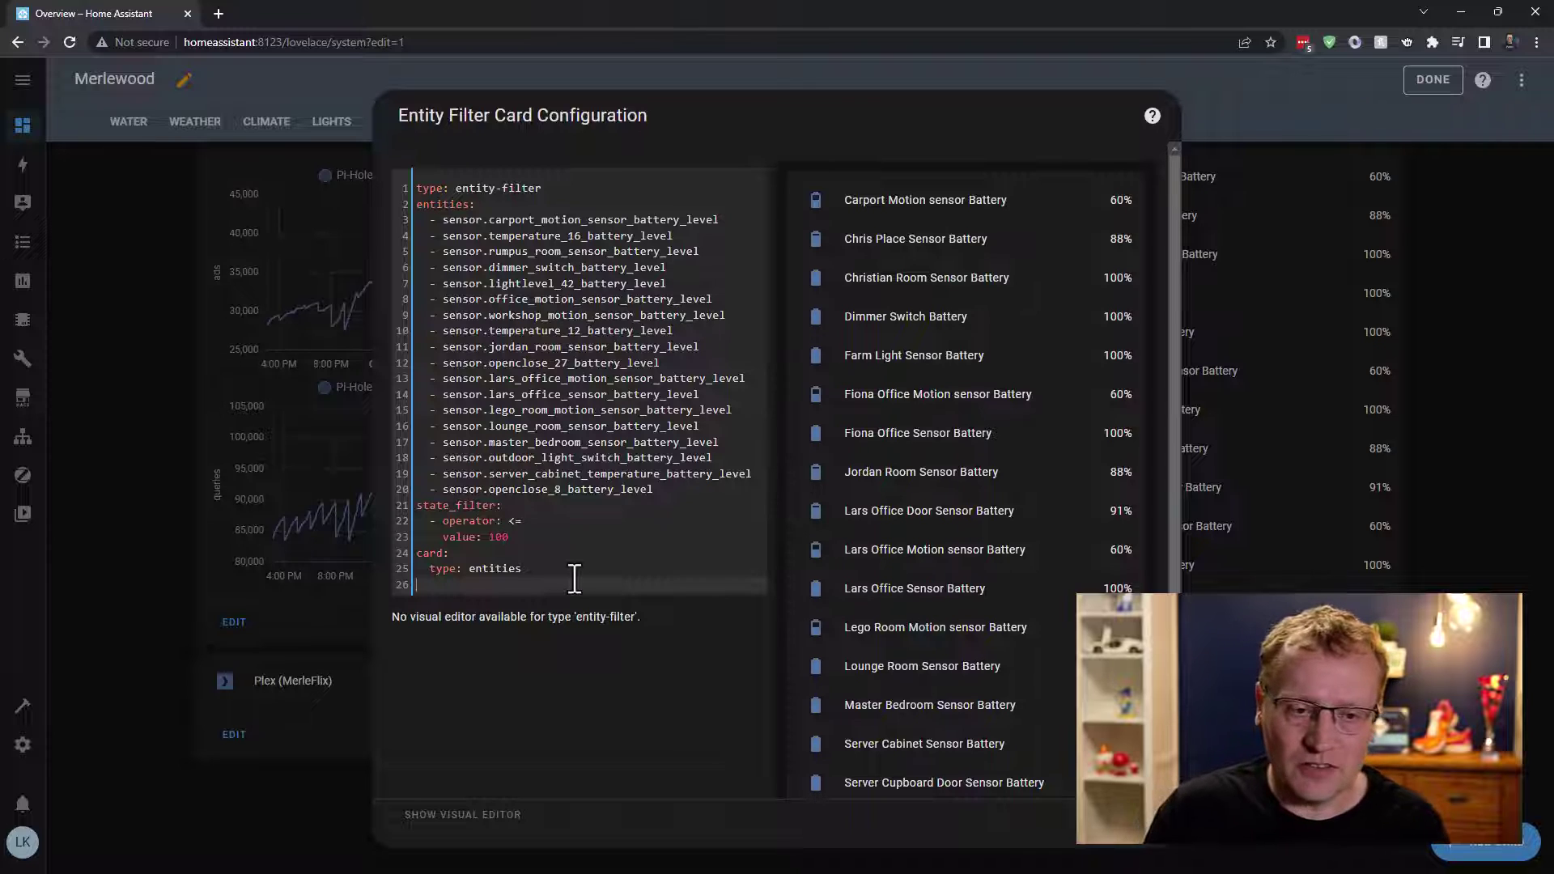
# Change the battery card's YAML state filter value from 100 to 40, testing 60 along the way
pyautogui.click(498, 537)
pyautogui.press('BackSpace')
pyautogui.press('BackSpace')
pyautogui.press('BackSpace')
pyautogui.write('40')
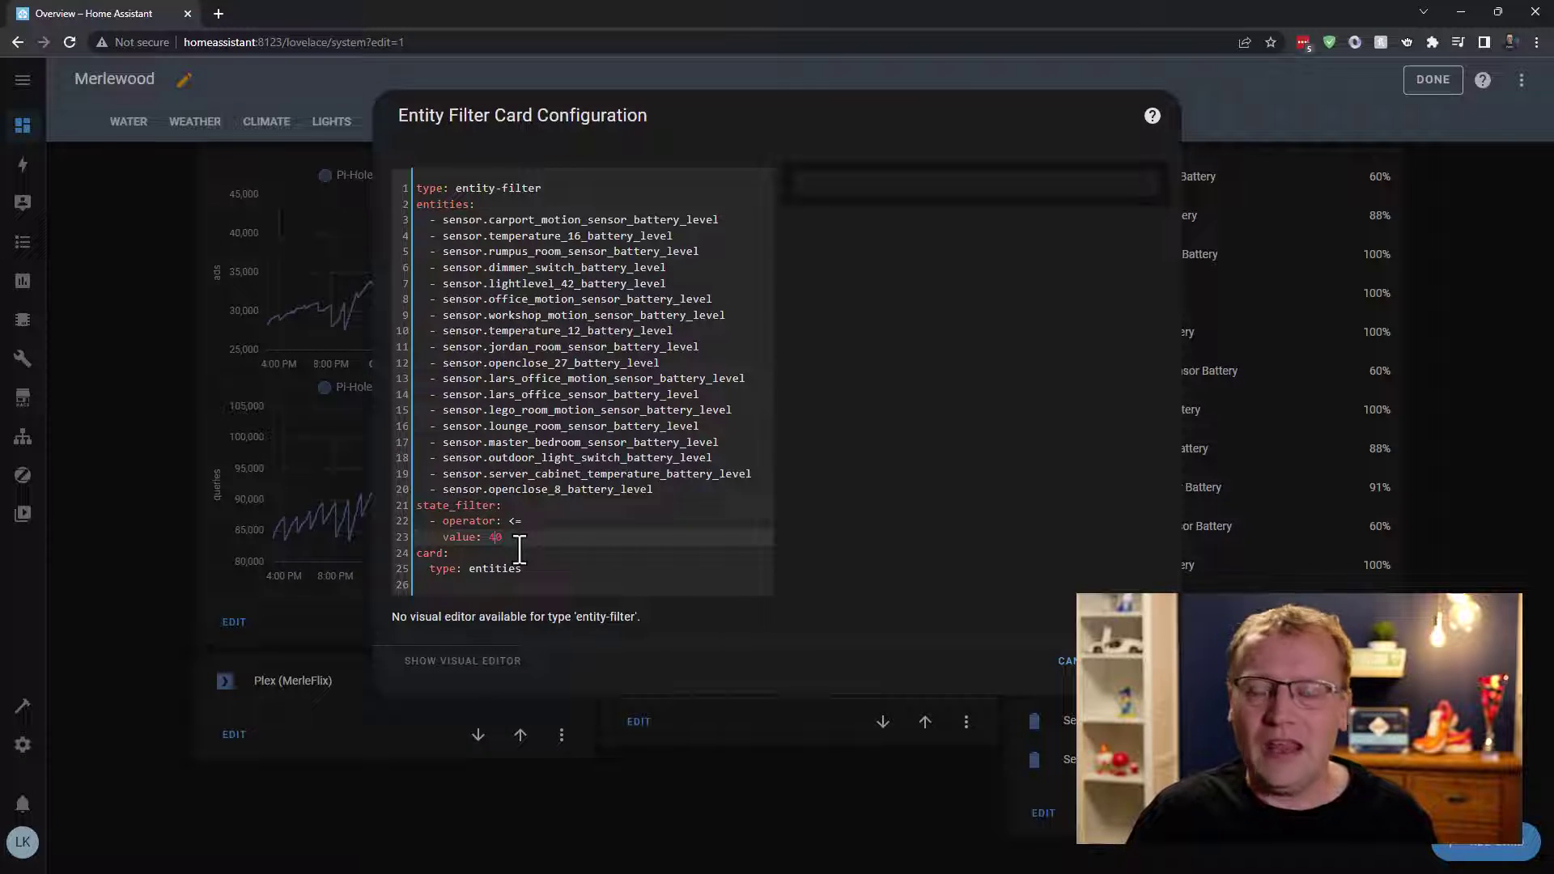
pyautogui.press('BackSpace')
pyautogui.press('BackSpace')
pyautogui.write('60')
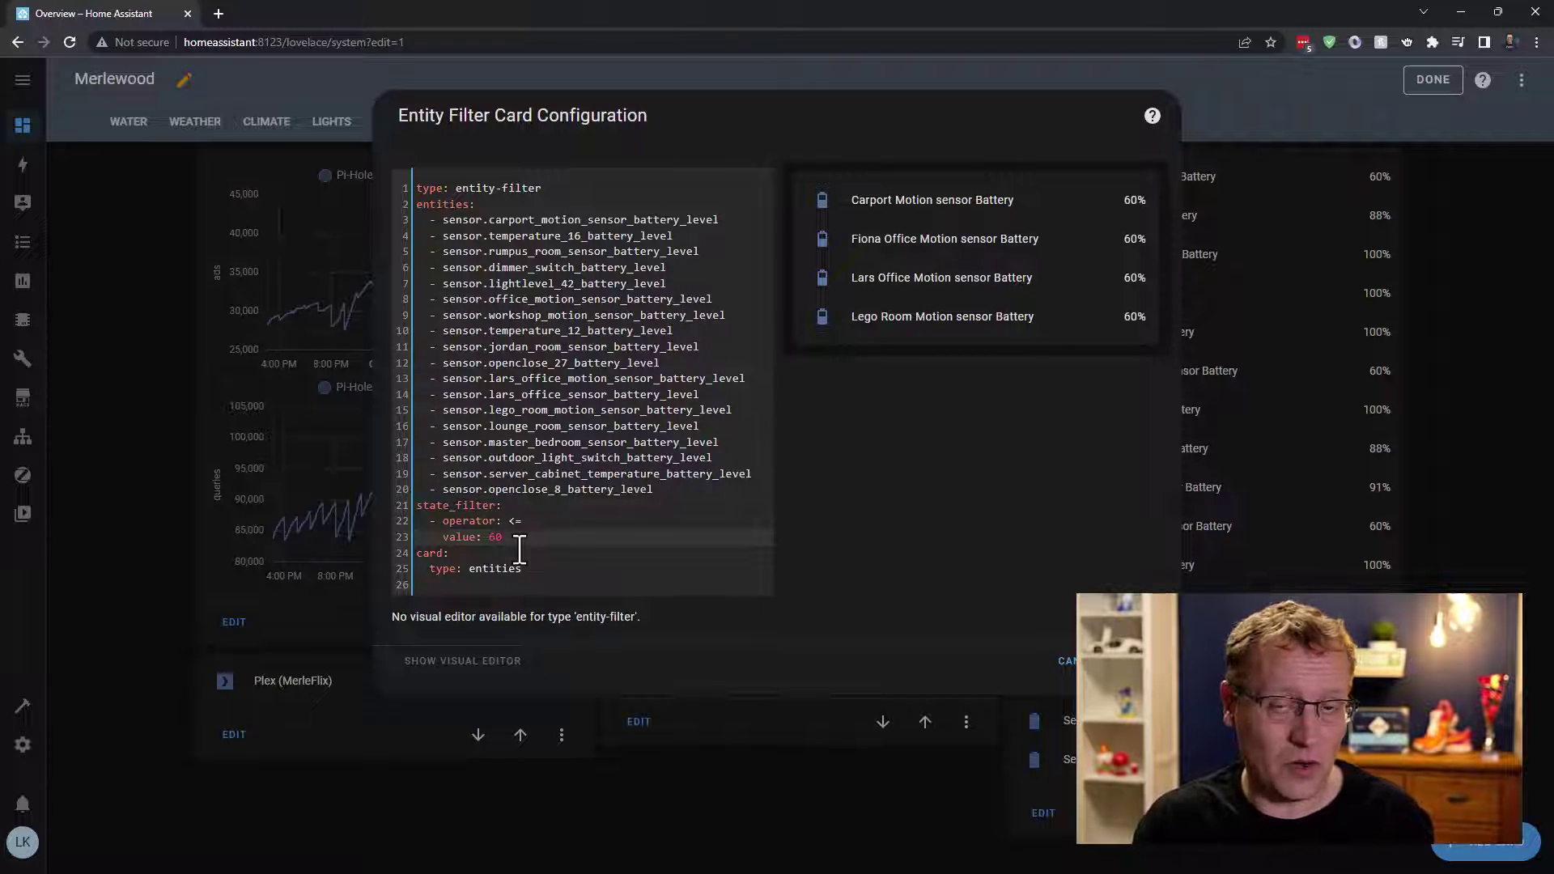
pyautogui.press('BackSpace')
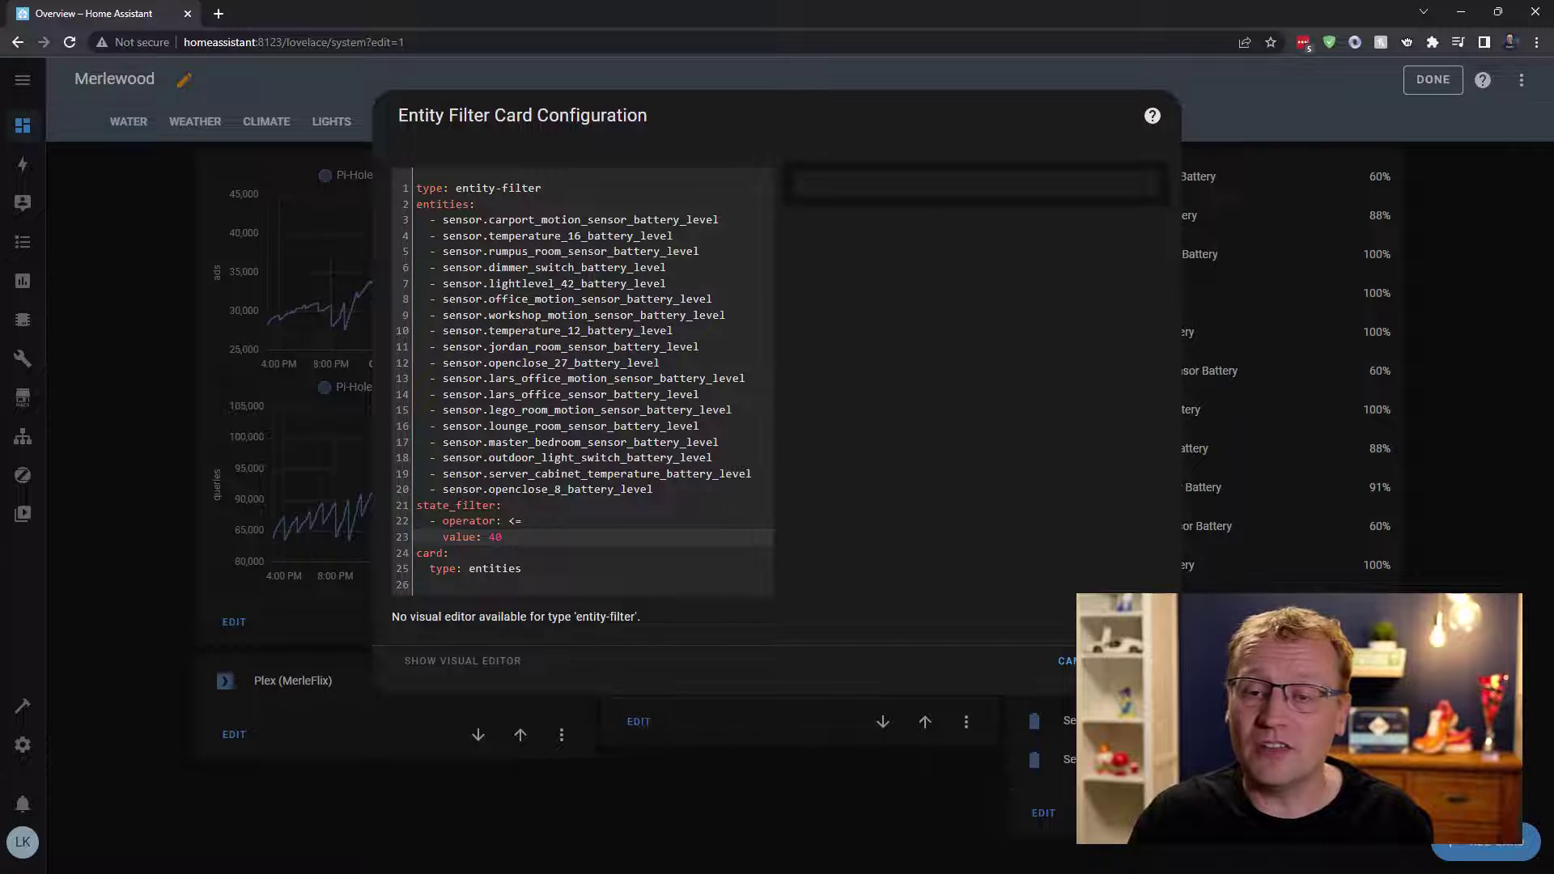
# Save the low-battery filter card, close its reopened editor unchanged, and leave dashboard edit mode
pyautogui.click(1143, 660)
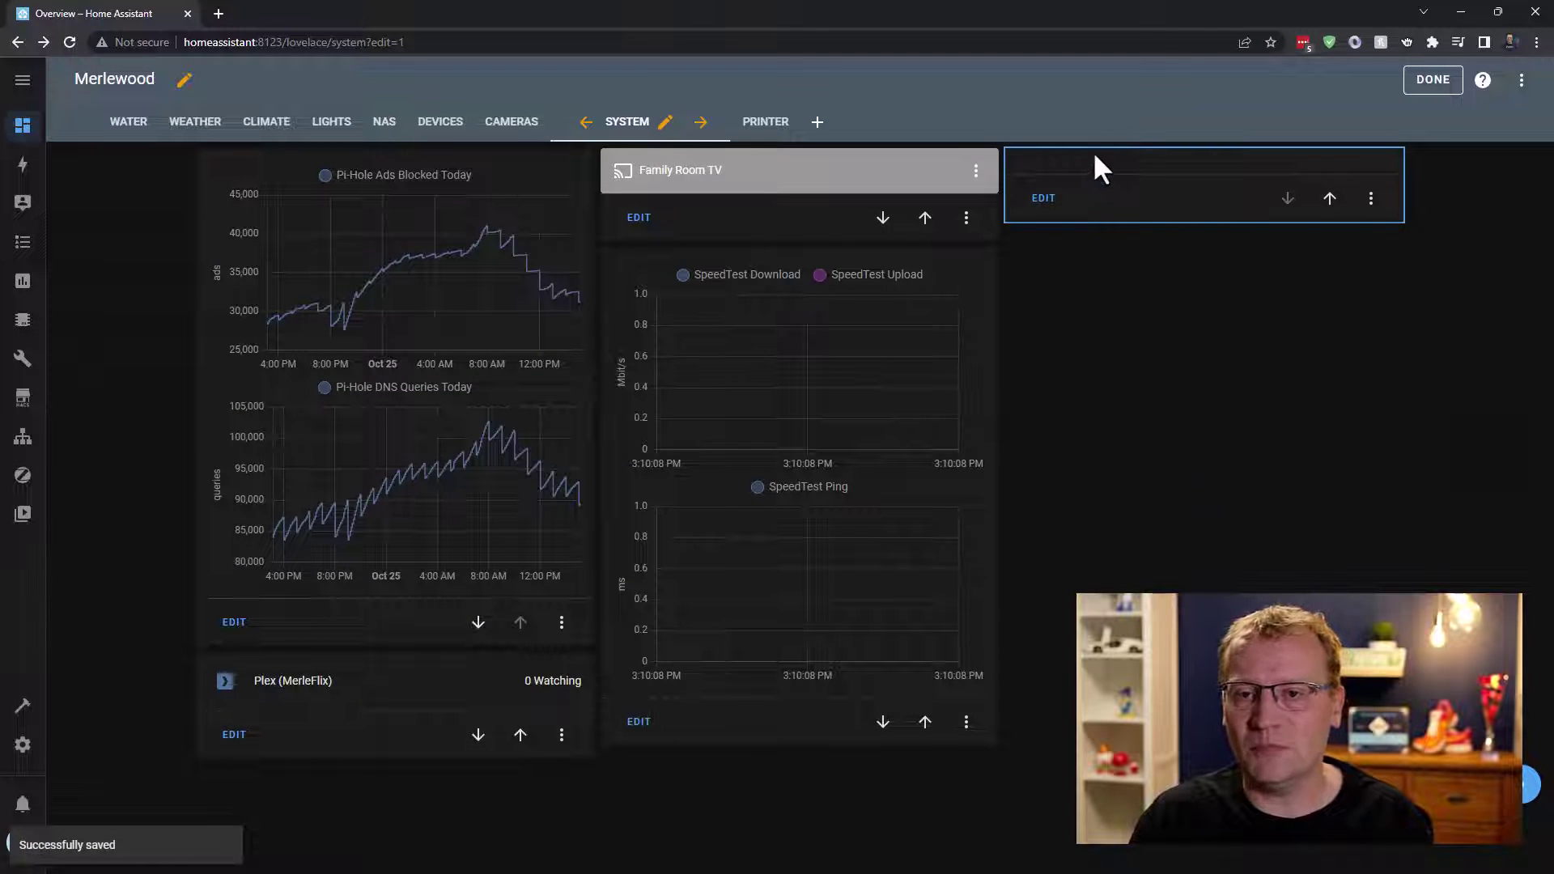
pyautogui.click(1043, 198)
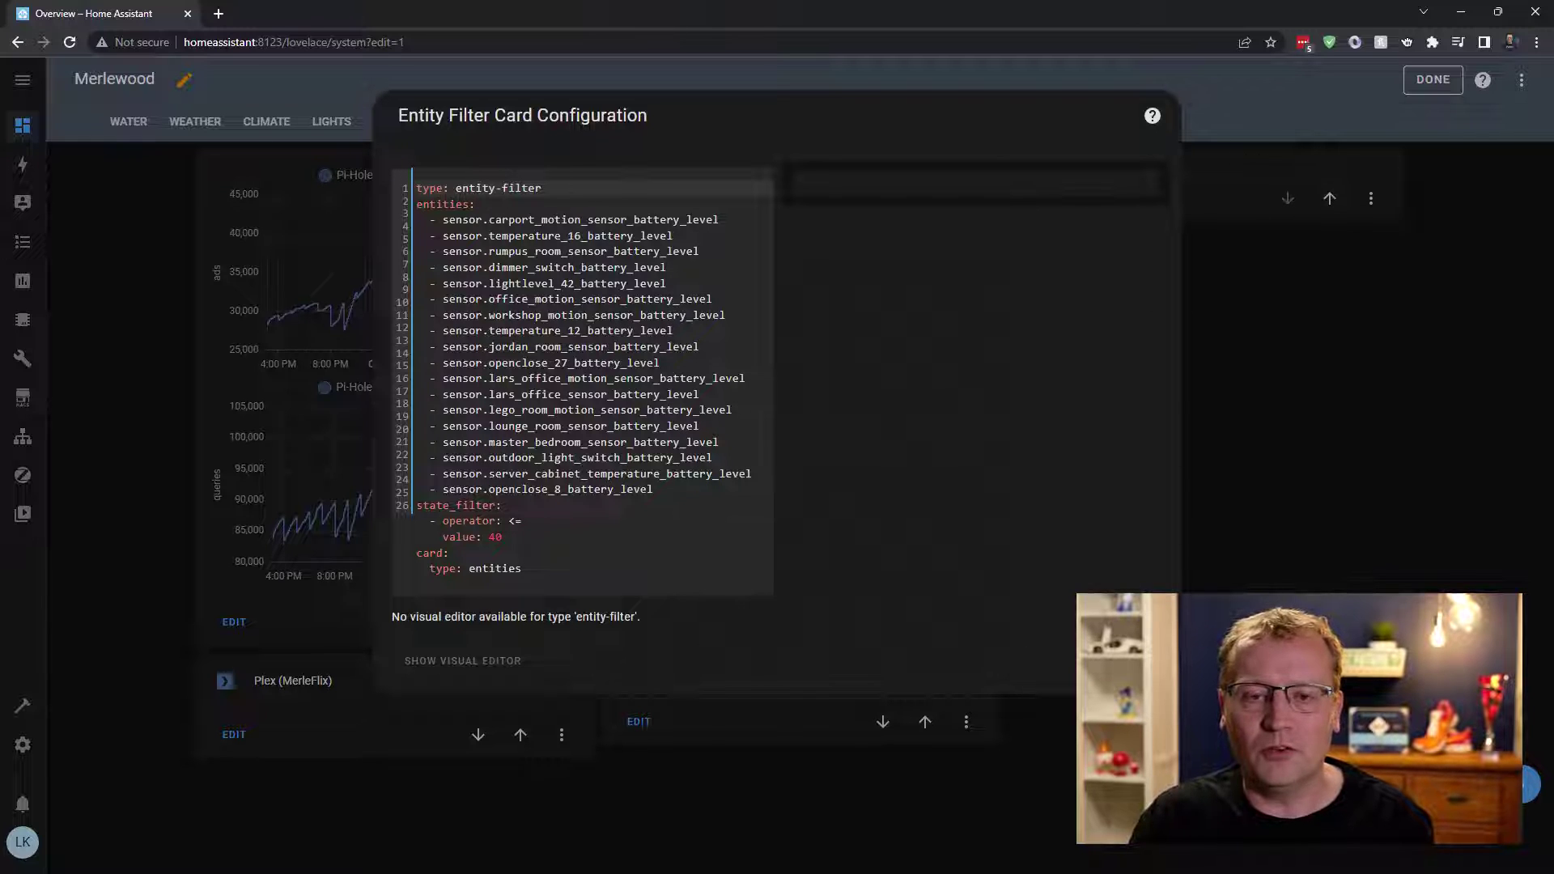
pyautogui.click(1294, 523)
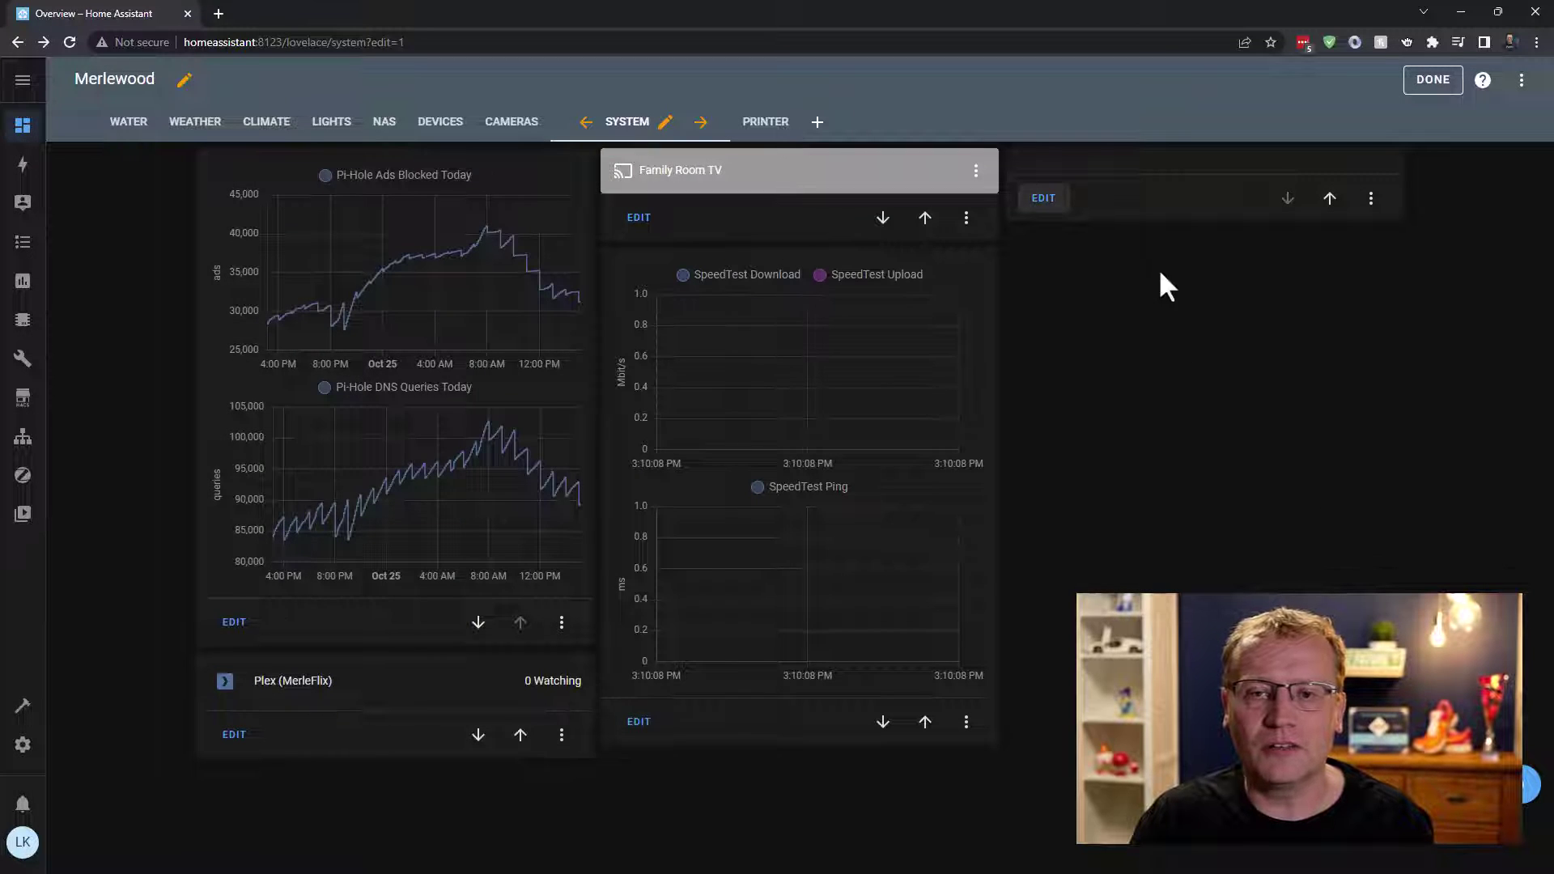
pyautogui.click(1431, 81)
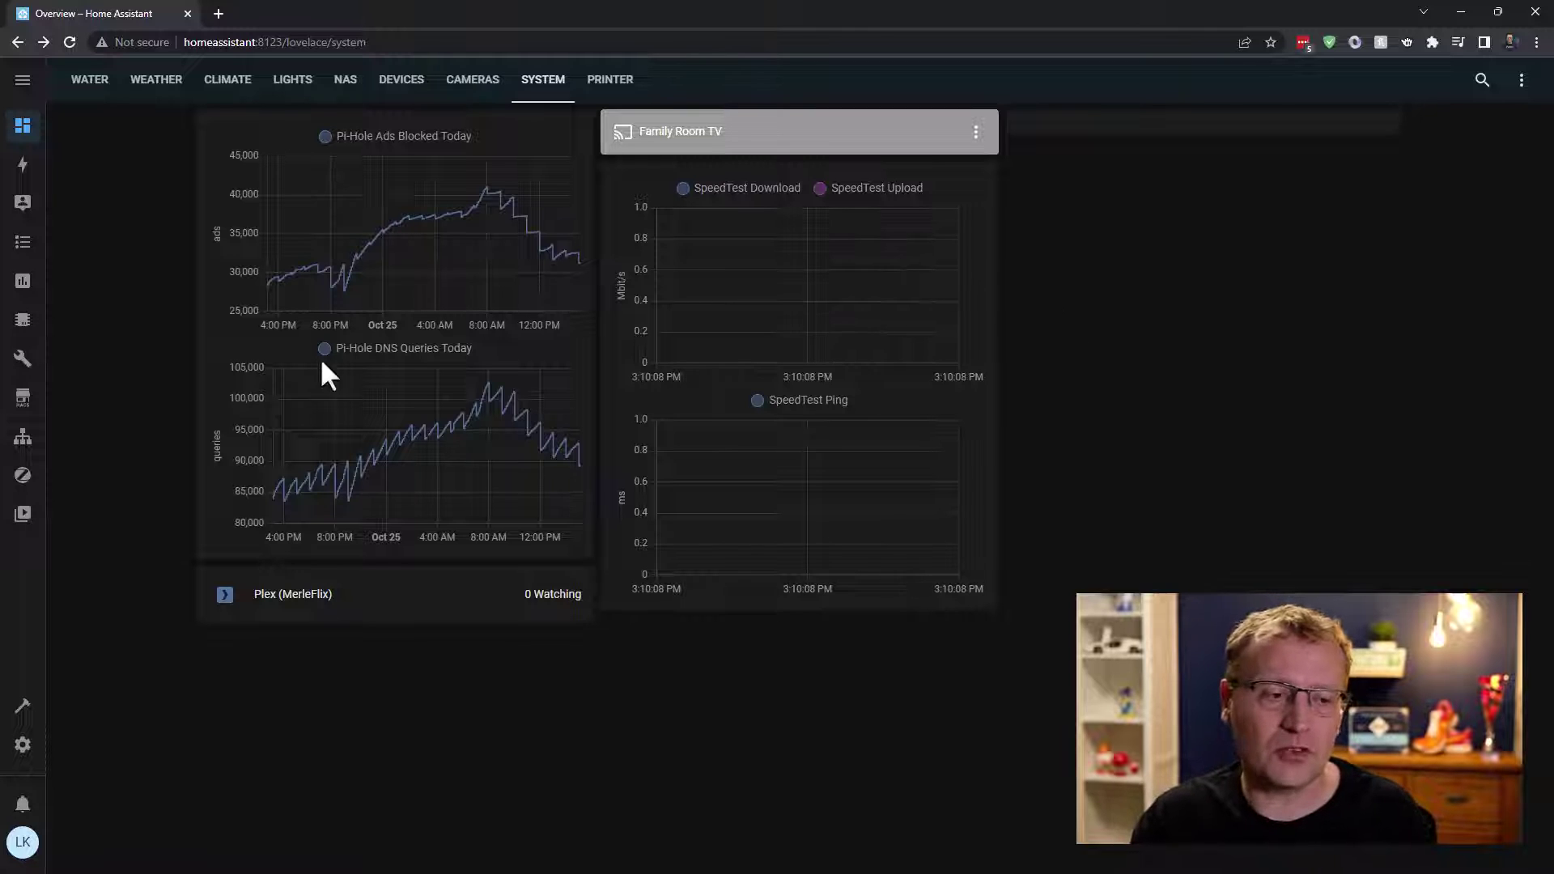
# In Node-RED's Batteries flow, change the timestamp inject repeat interval from 24 to every 1, then deploy
pyautogui.click(23, 443)
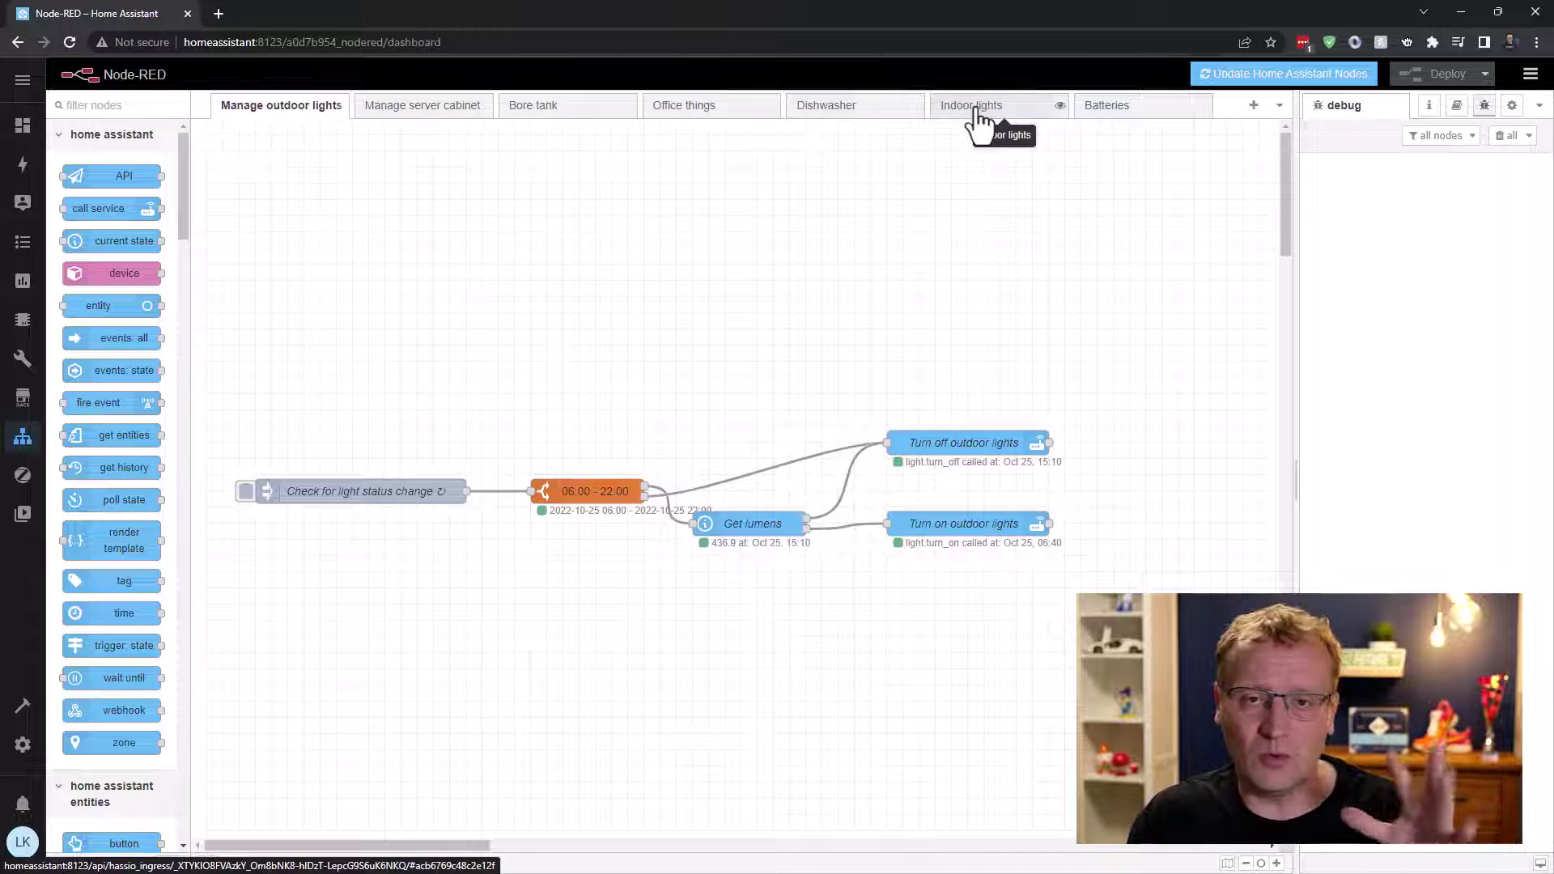
pyautogui.click(1115, 111)
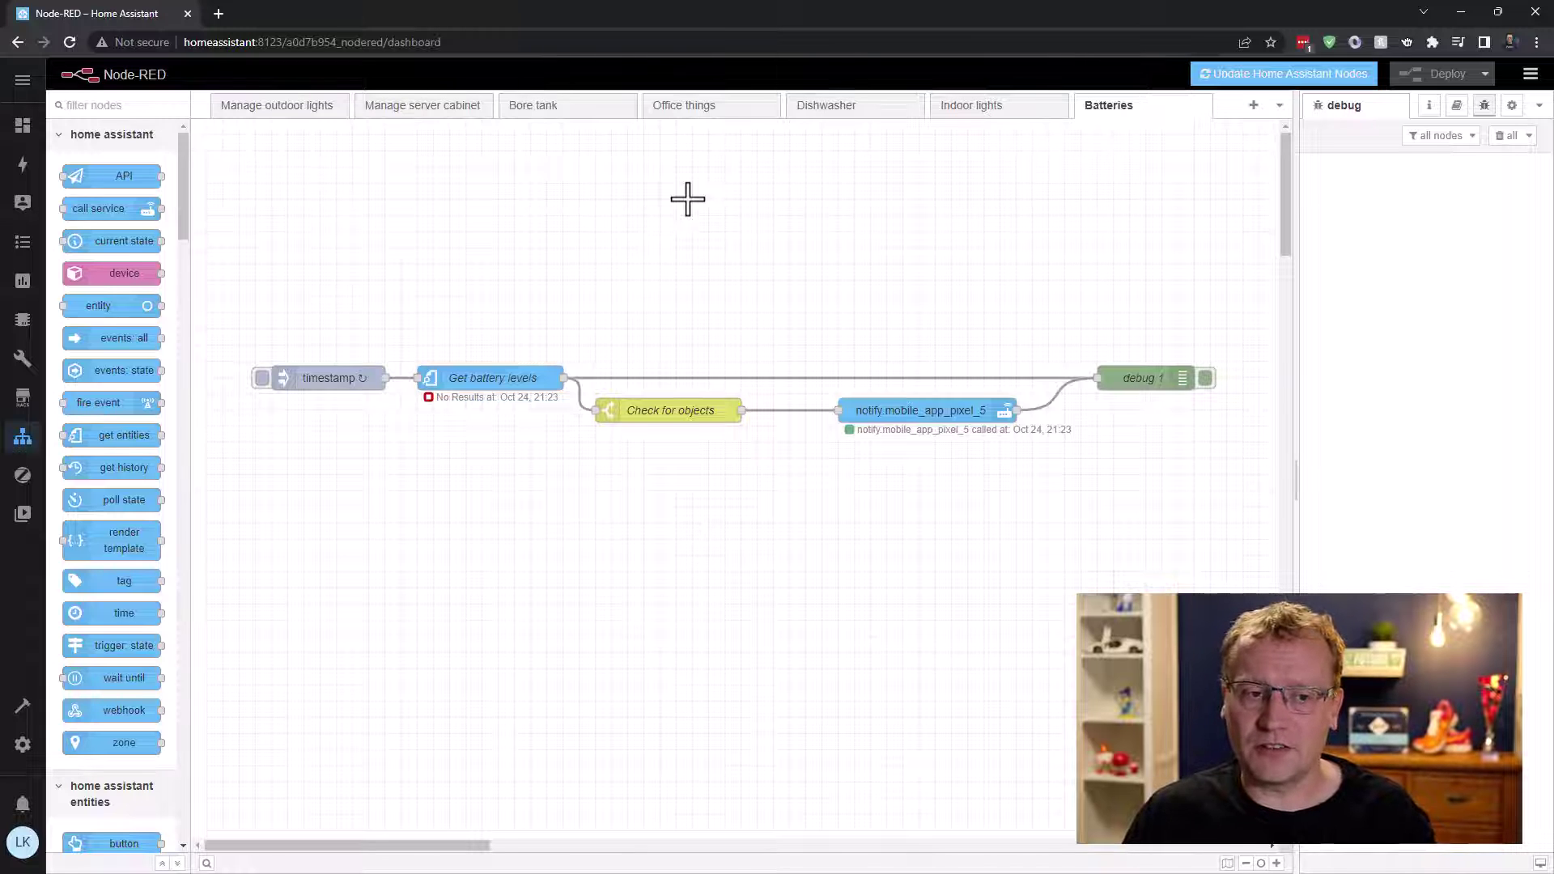
pyautogui.click(328, 379)
pyautogui.doubleClick(327, 379)
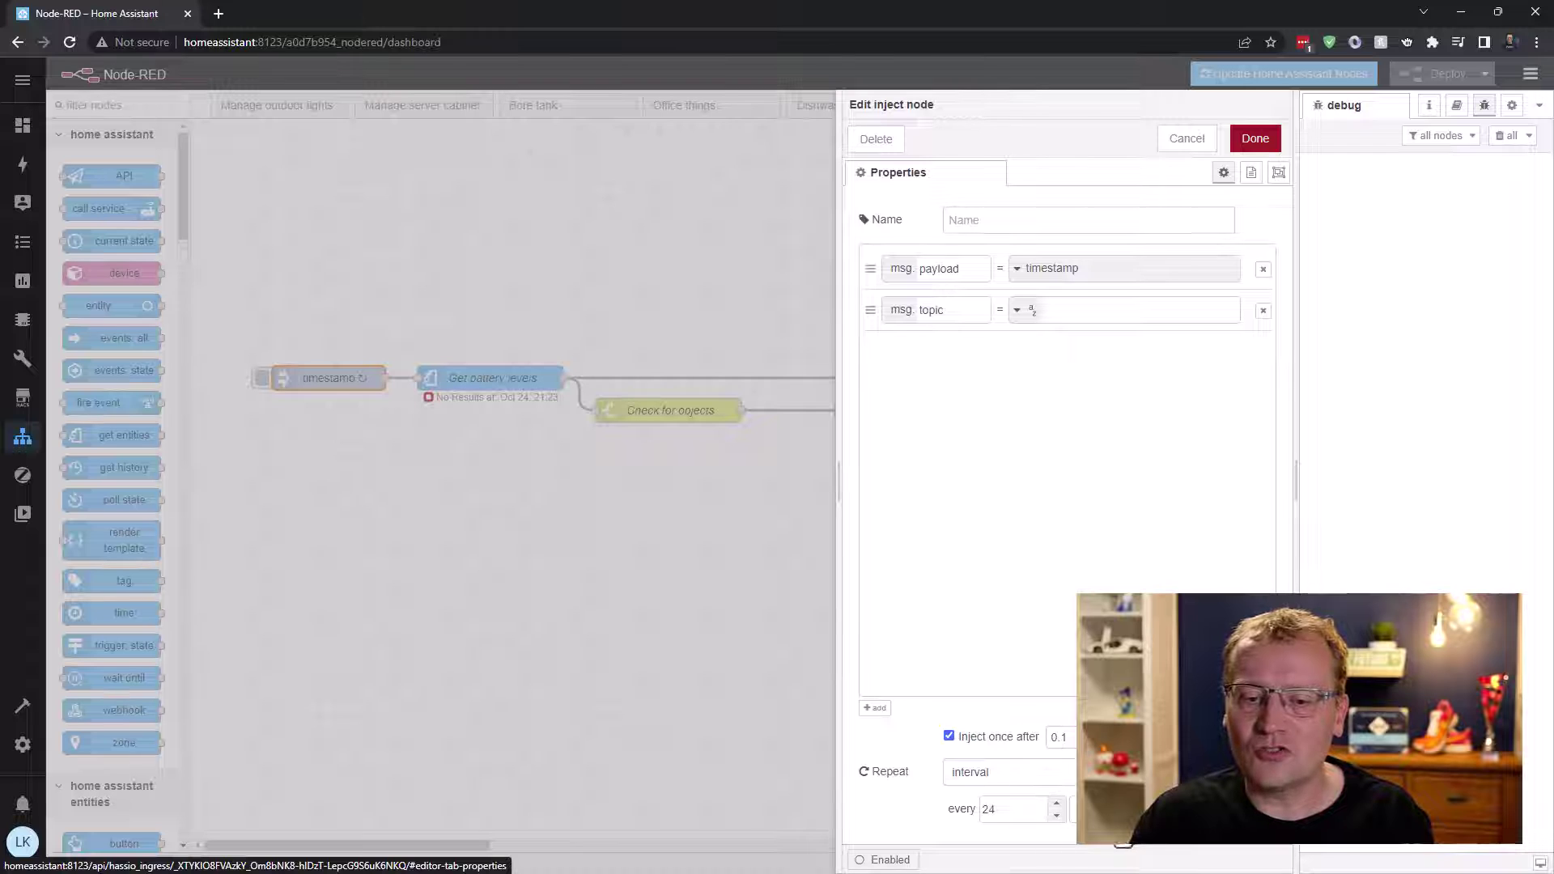
pyautogui.doubleClick(1013, 812)
pyautogui.write('1')
pyautogui.click(1109, 819)
pyautogui.click(1119, 846)
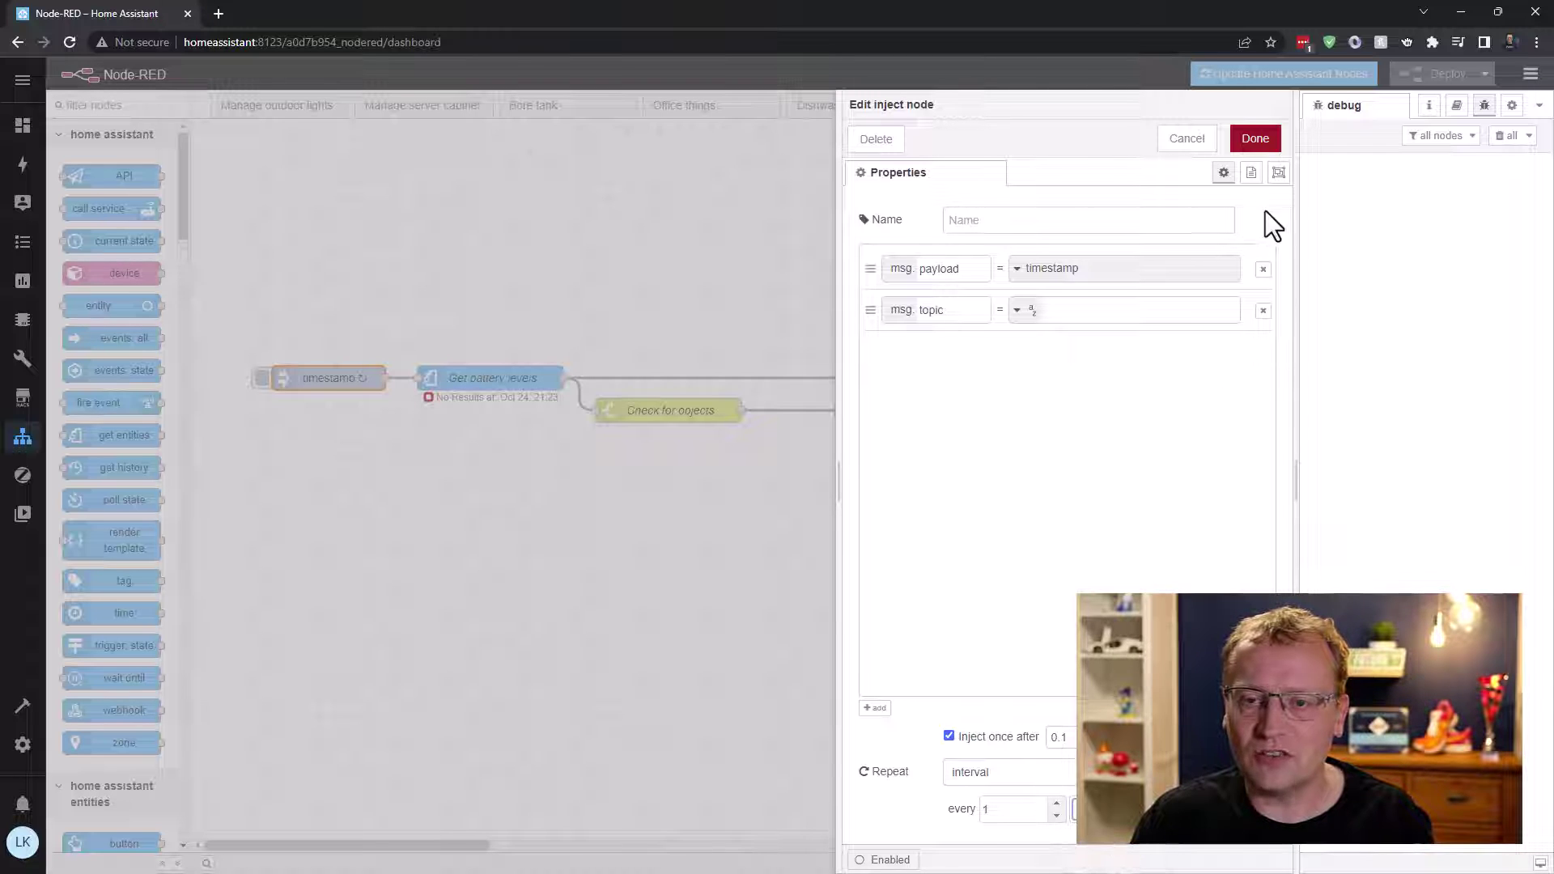
pyautogui.click(1255, 139)
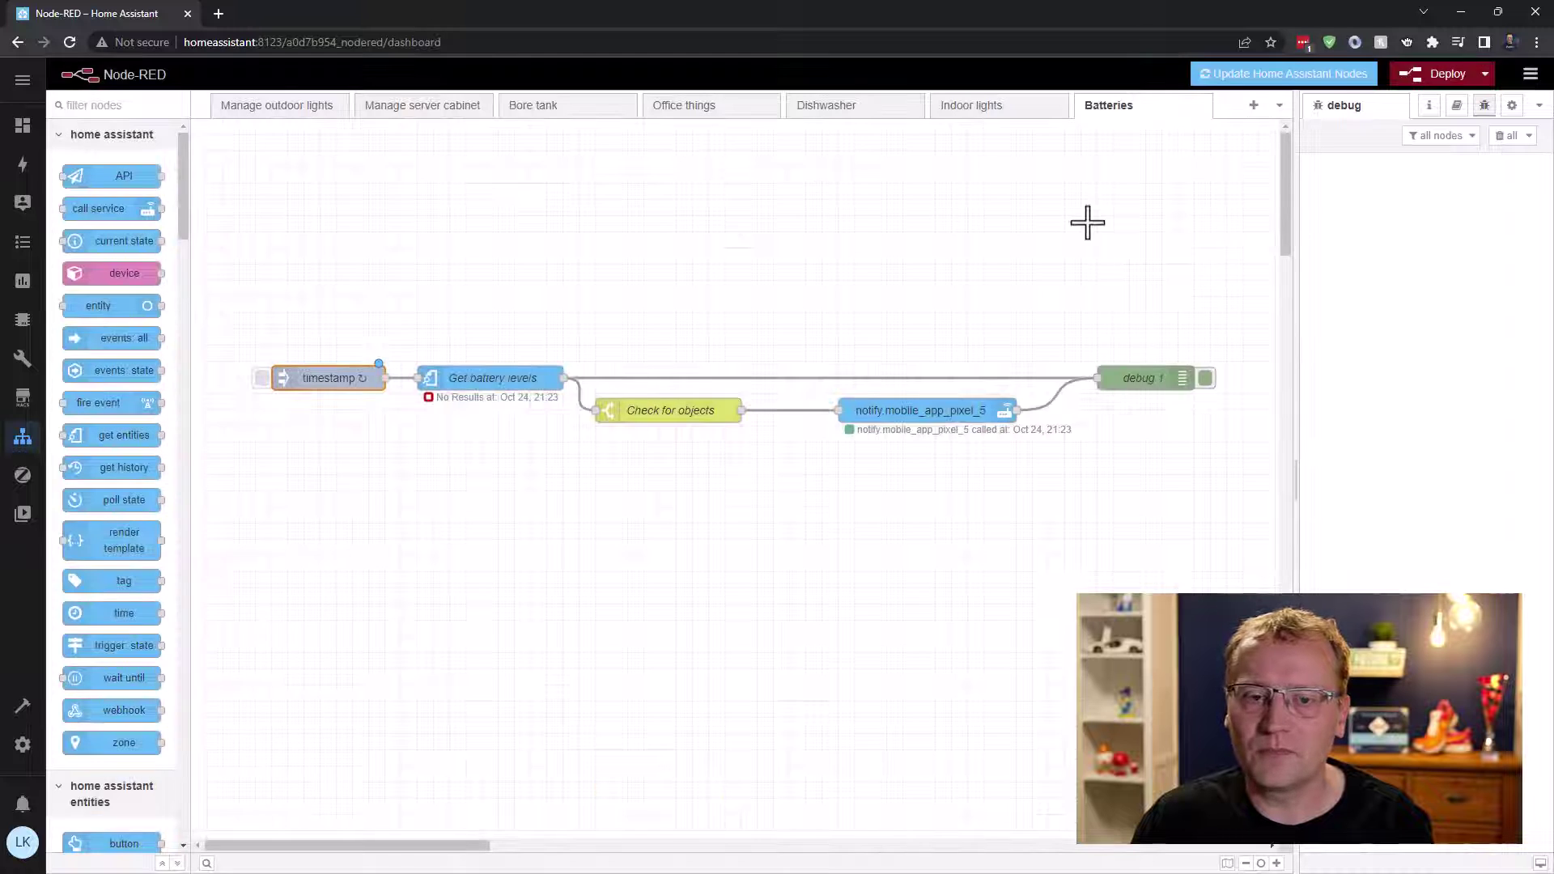
pyautogui.click(1426, 84)
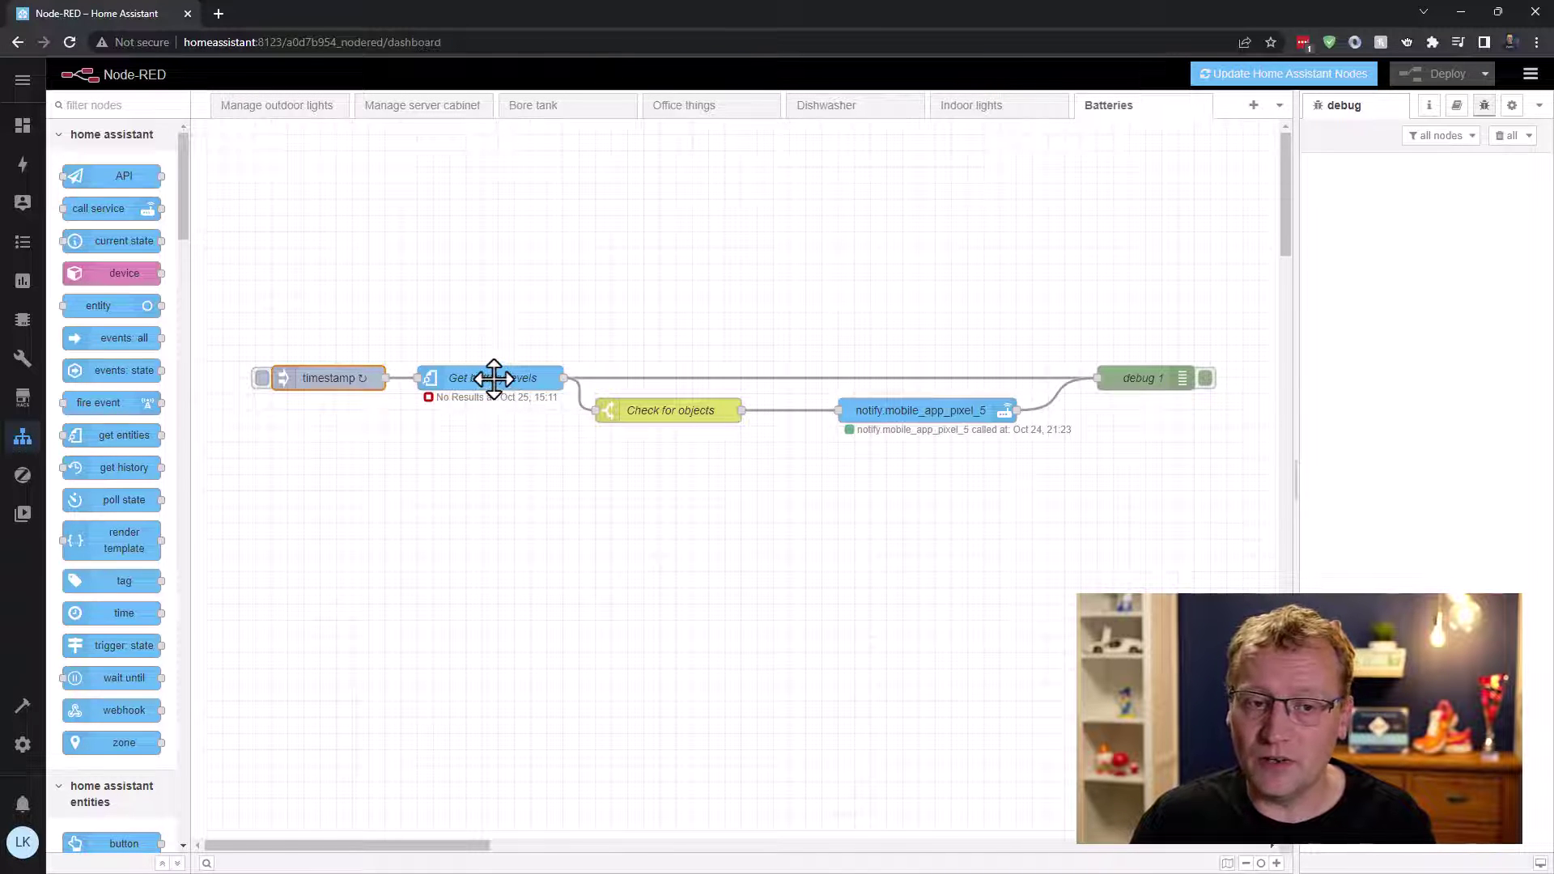
# Set Get battery levels to match entity_id by a battery_level regular expression, keeping states below 40
pyautogui.doubleClick(496, 378)
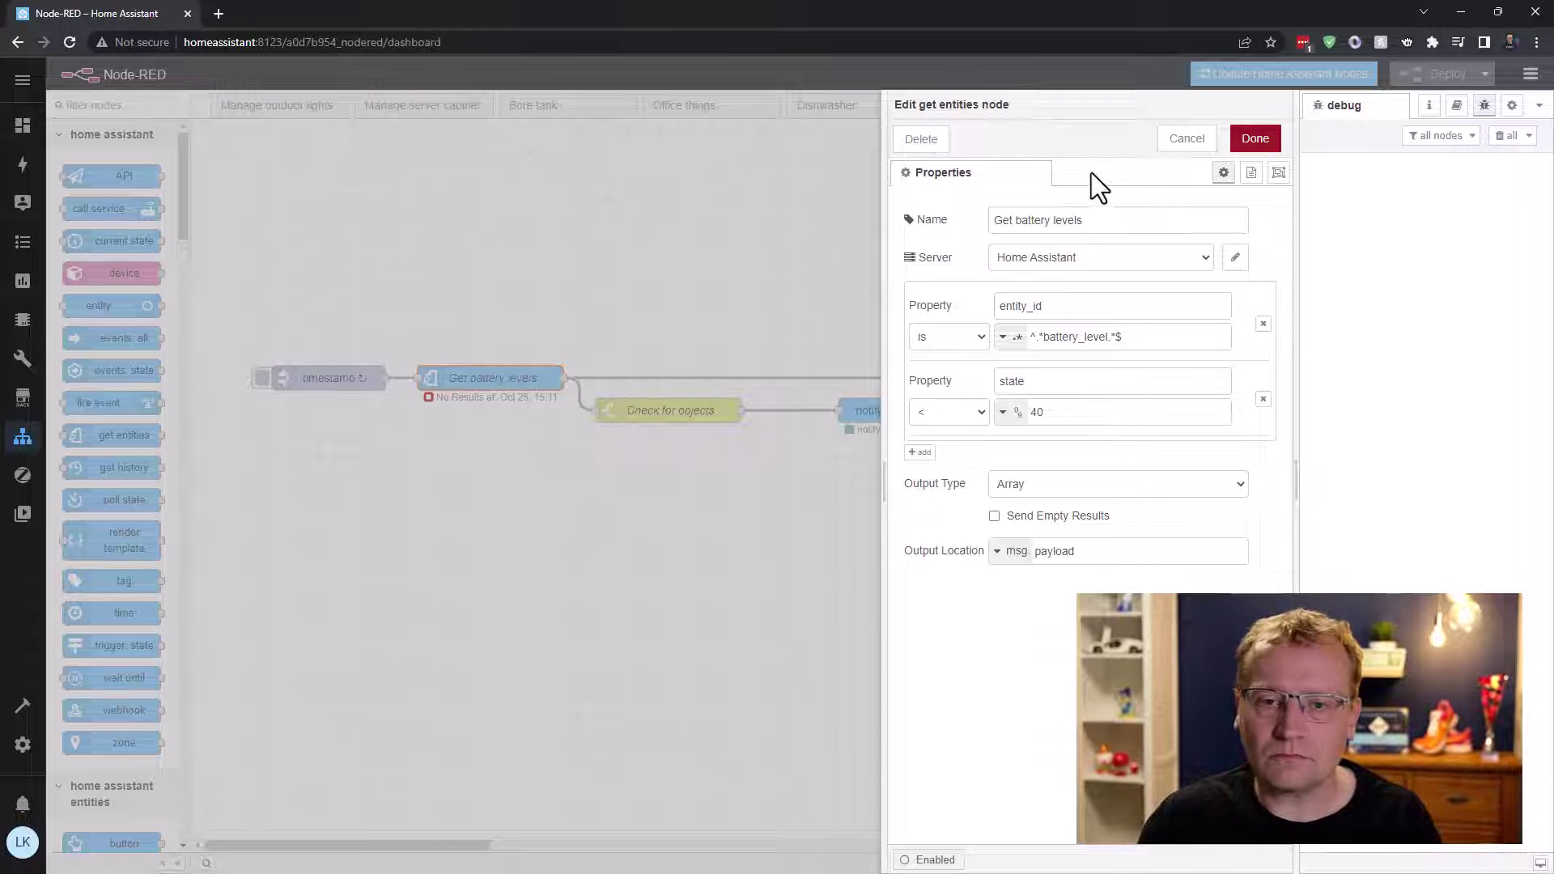
pyautogui.doubleClick(1049, 305)
pyautogui.click(1081, 305)
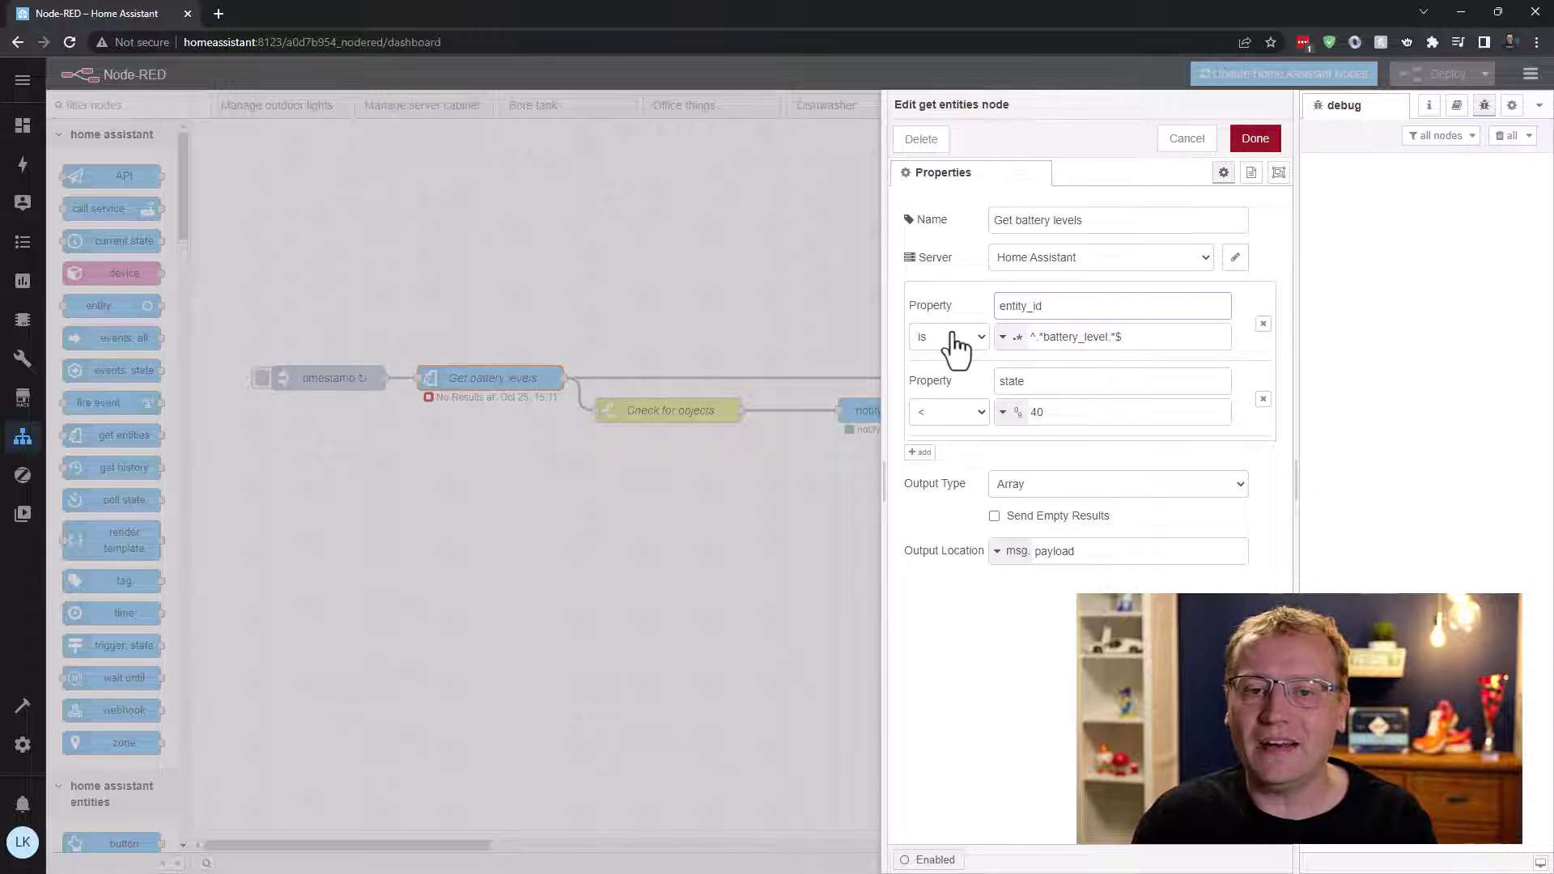
pyautogui.click(1011, 338)
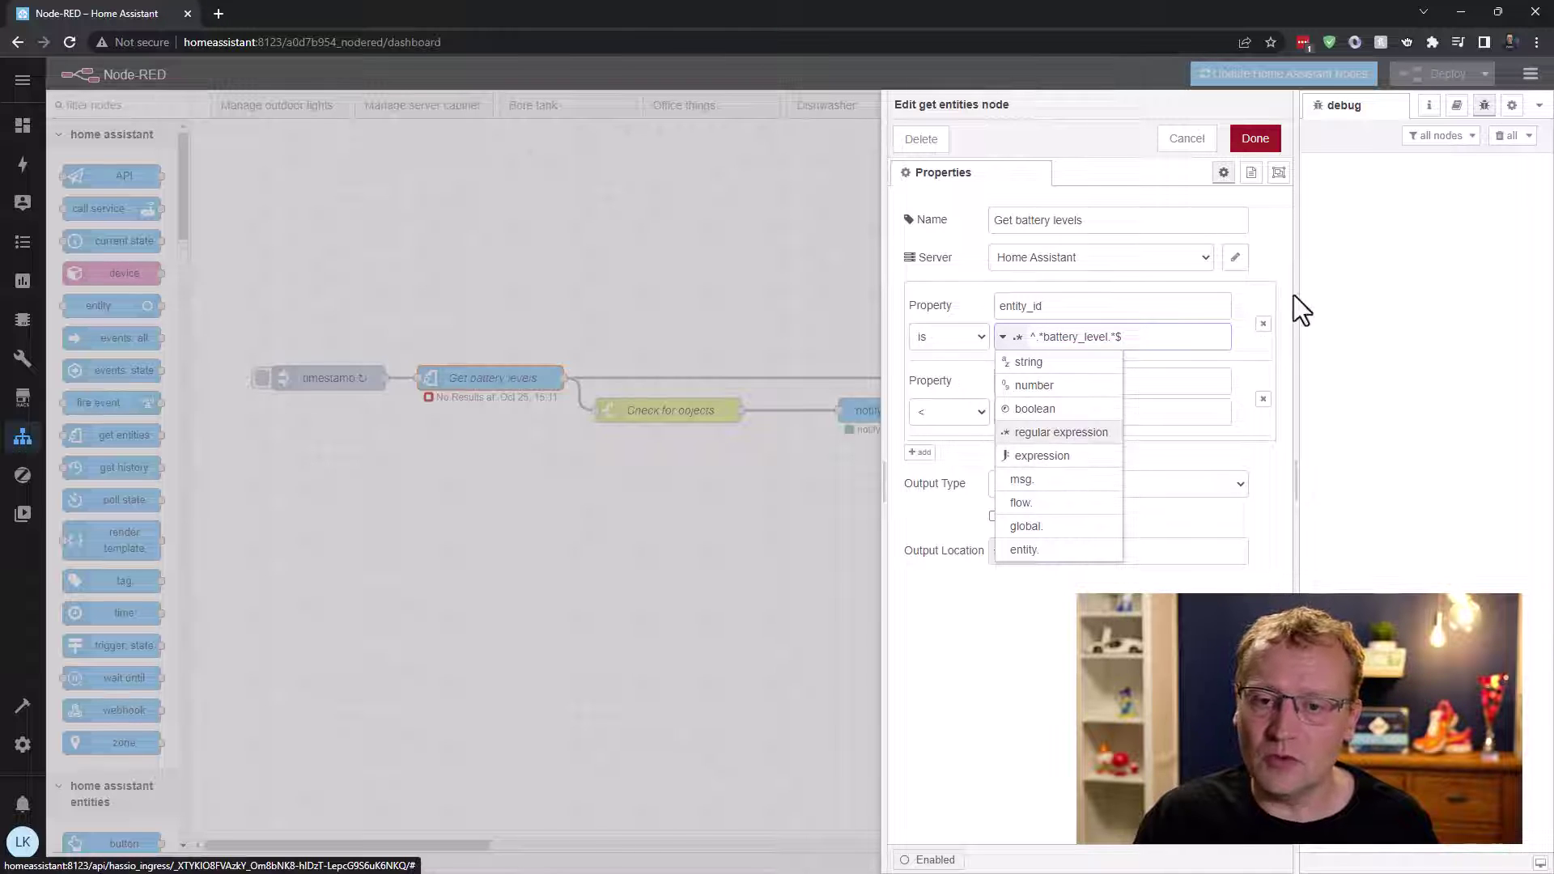
pyautogui.click(1249, 303)
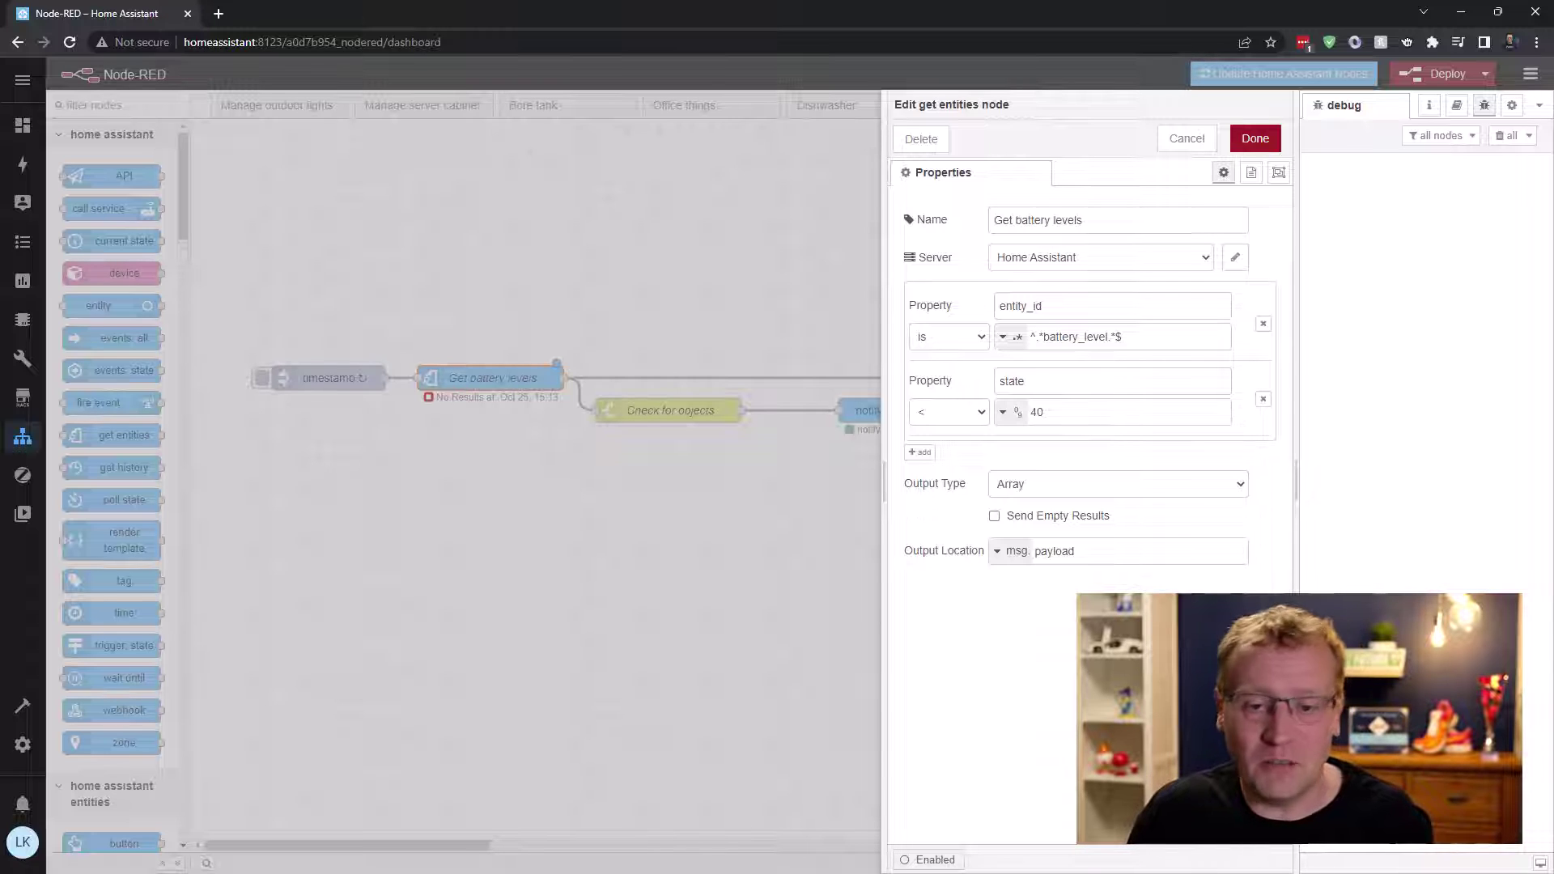
pyautogui.click(1253, 141)
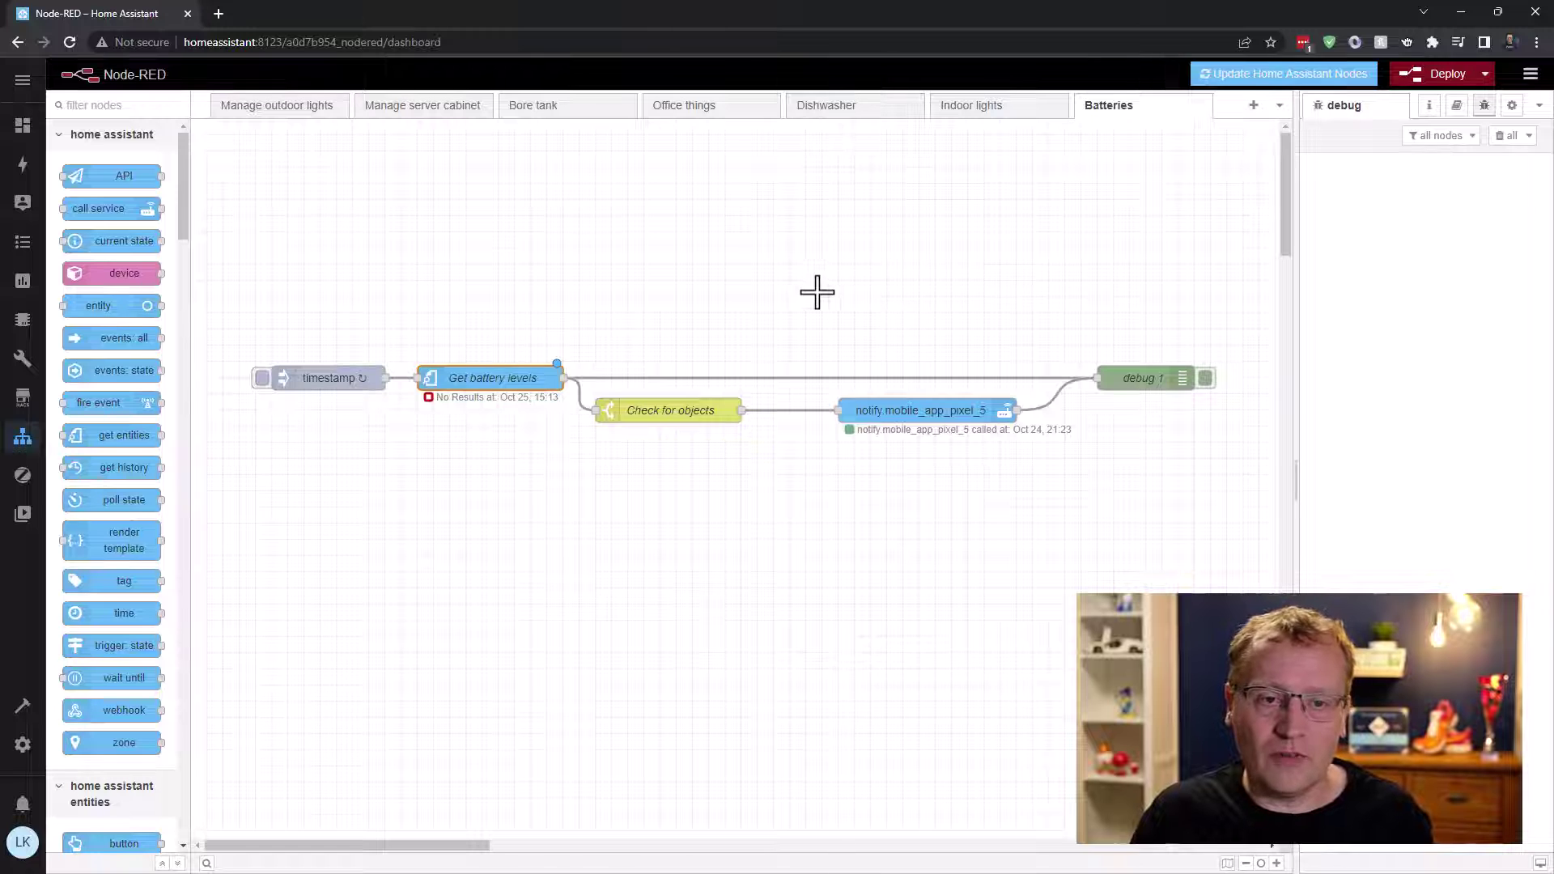
# Deploy the updated flow and confirm Check for objects passes only a non-empty msg.payload
pyautogui.click(1446, 83)
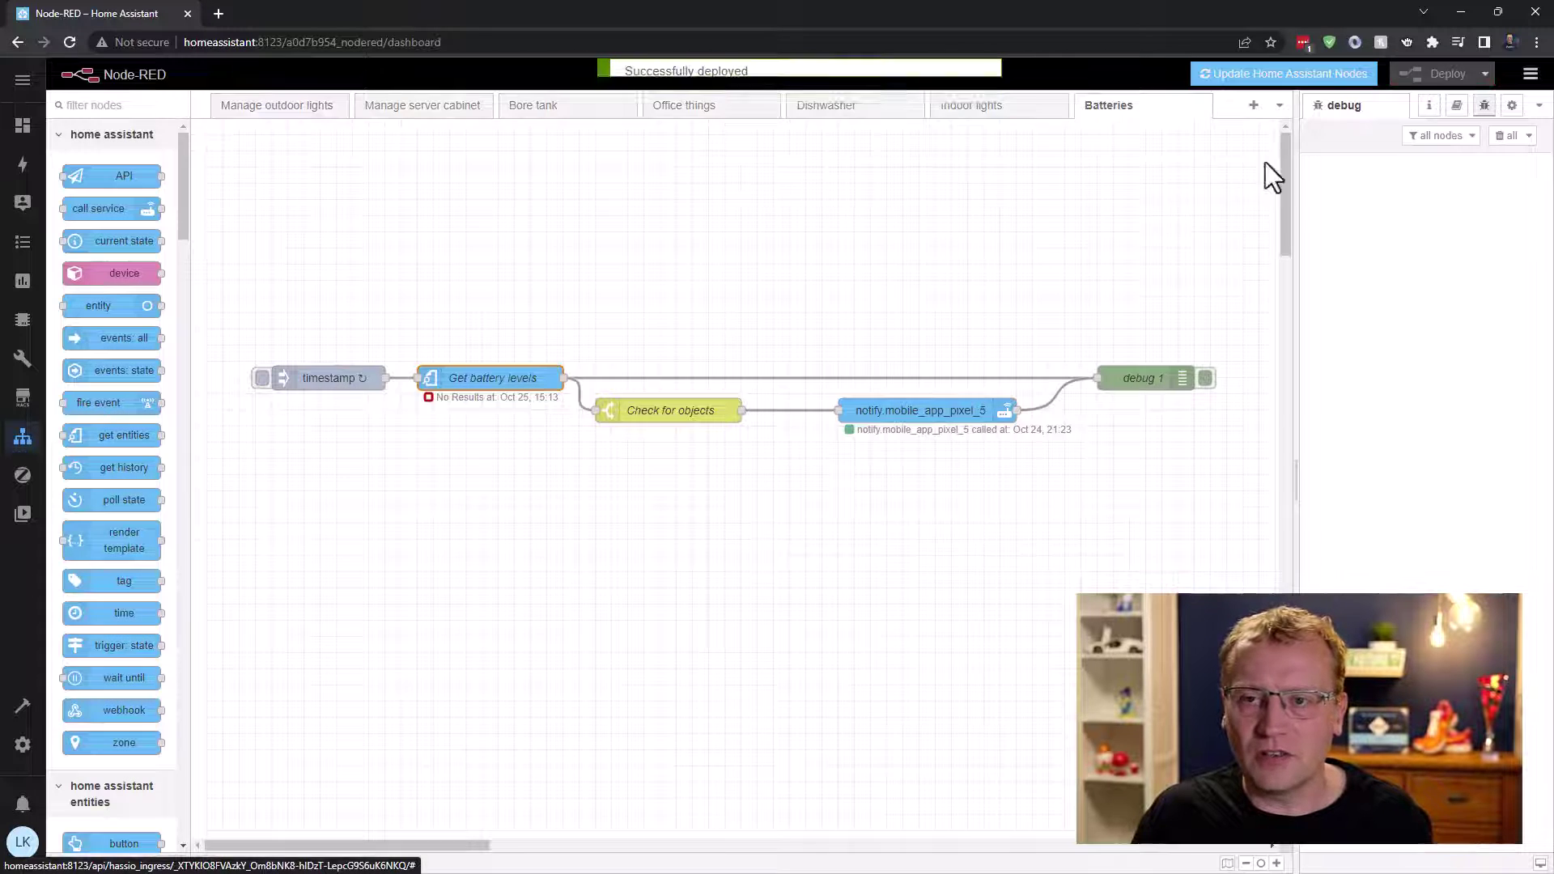
pyautogui.click(665, 411)
pyautogui.doubleClick(665, 411)
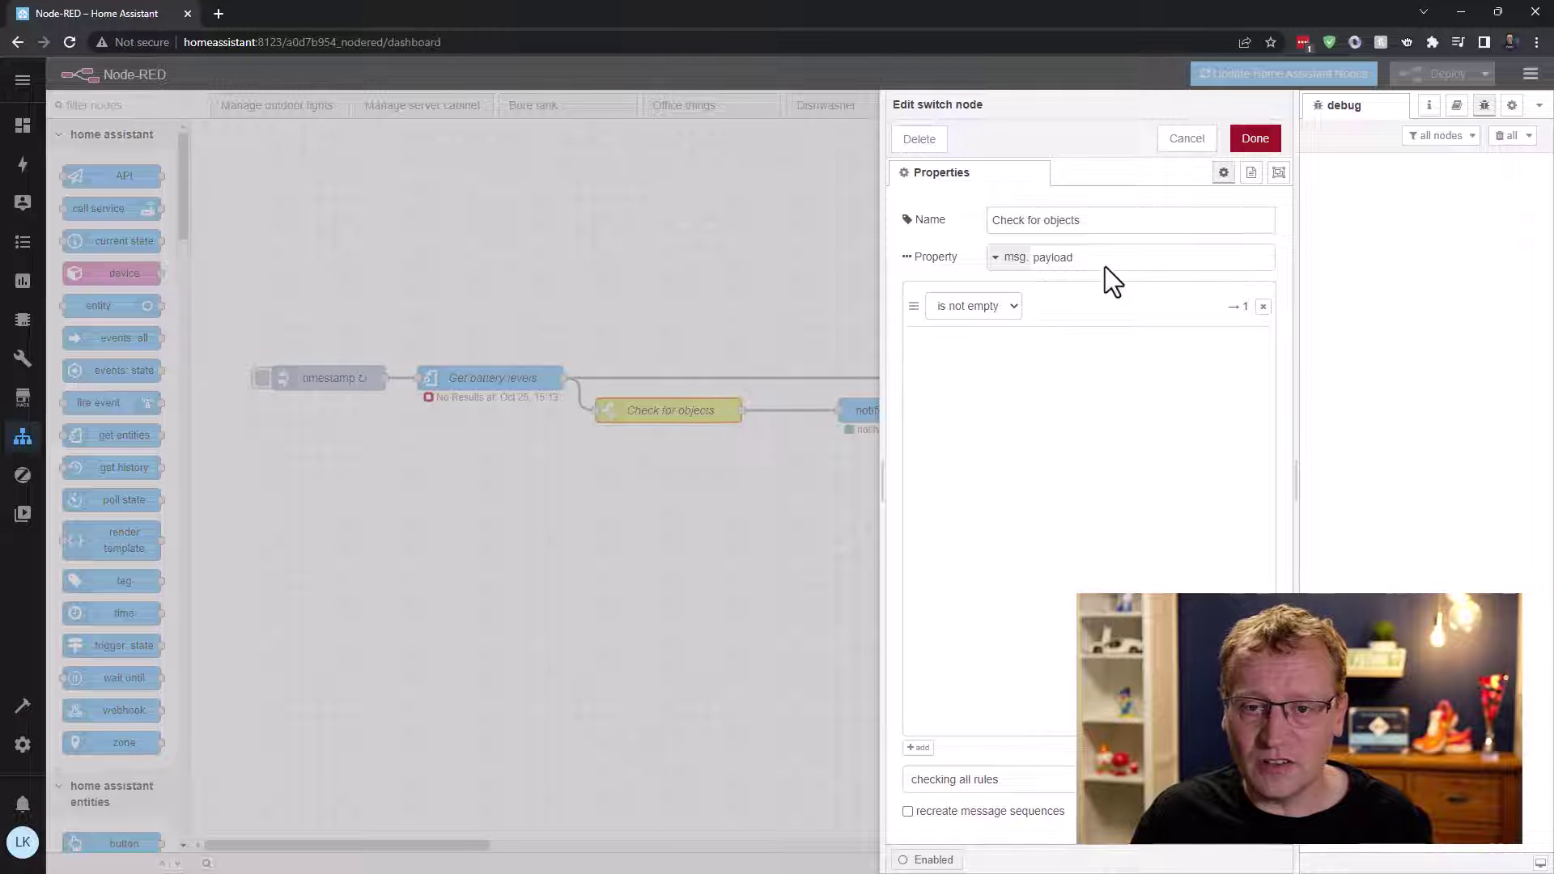
pyautogui.click(1263, 144)
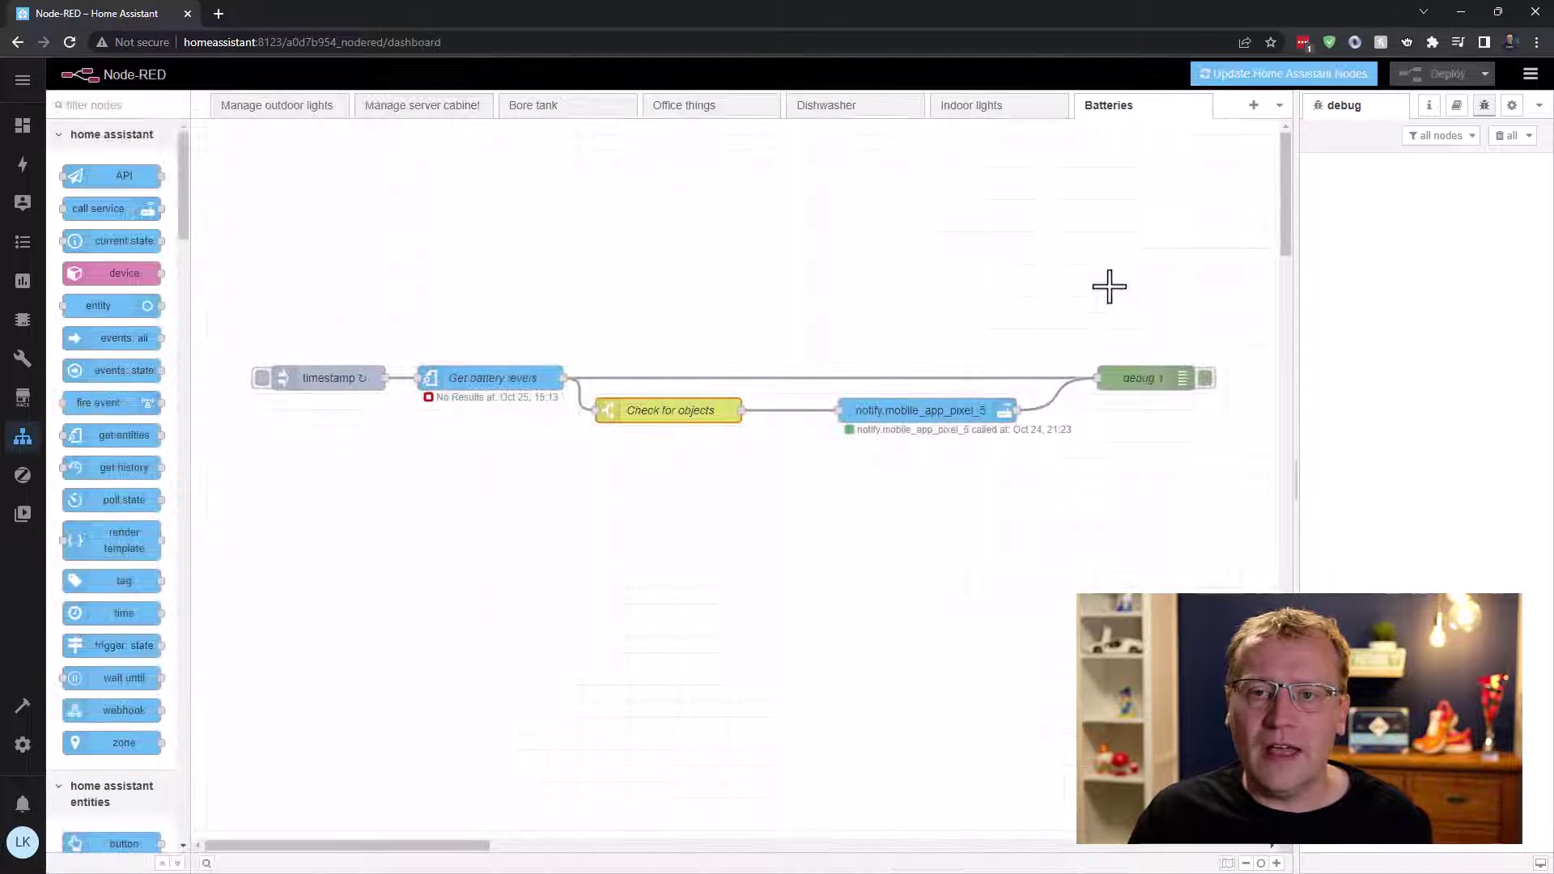
# Give the notify.mobile_app_pixel_5 call title 'Sensor batteries are low' and message 'One or more sensor batteries need changing'
pyautogui.click(923, 412)
pyautogui.doubleClick(922, 413)
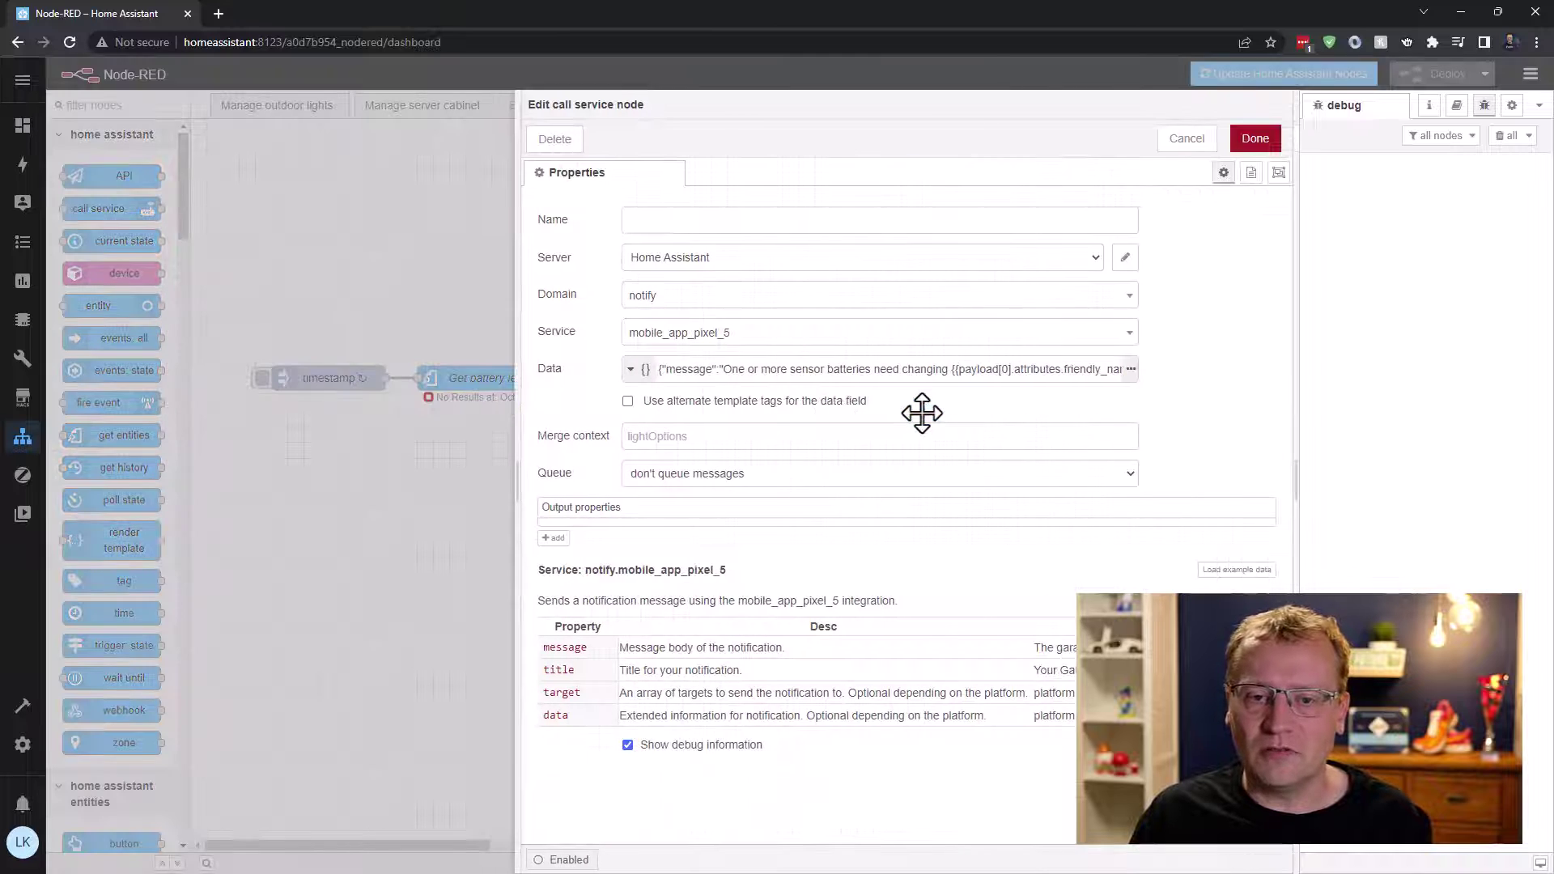
pyautogui.click(1130, 370)
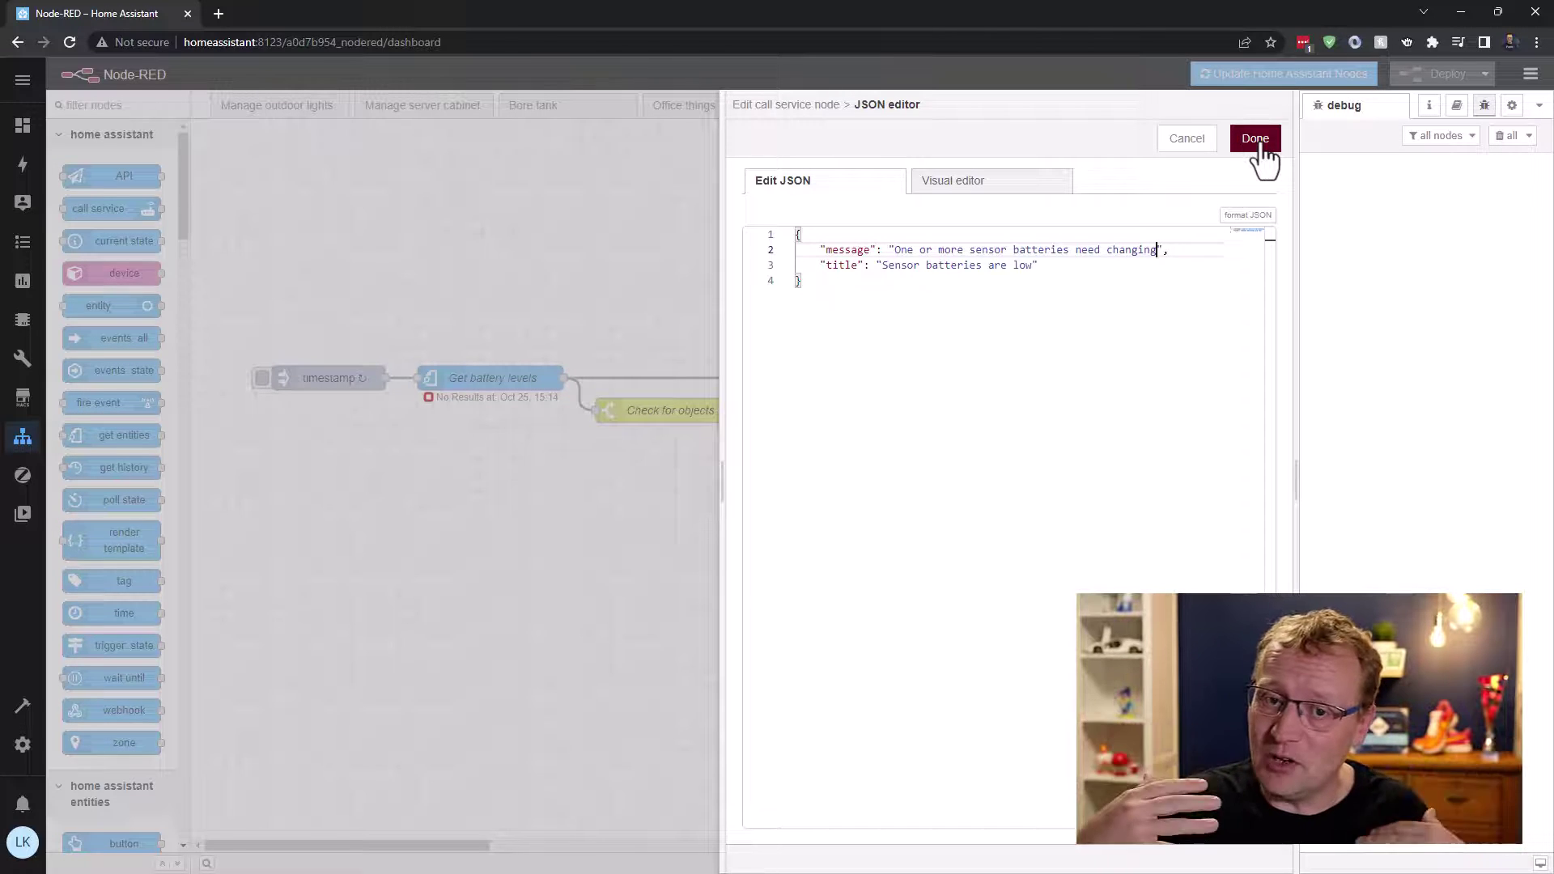
pyautogui.click(1254, 138)
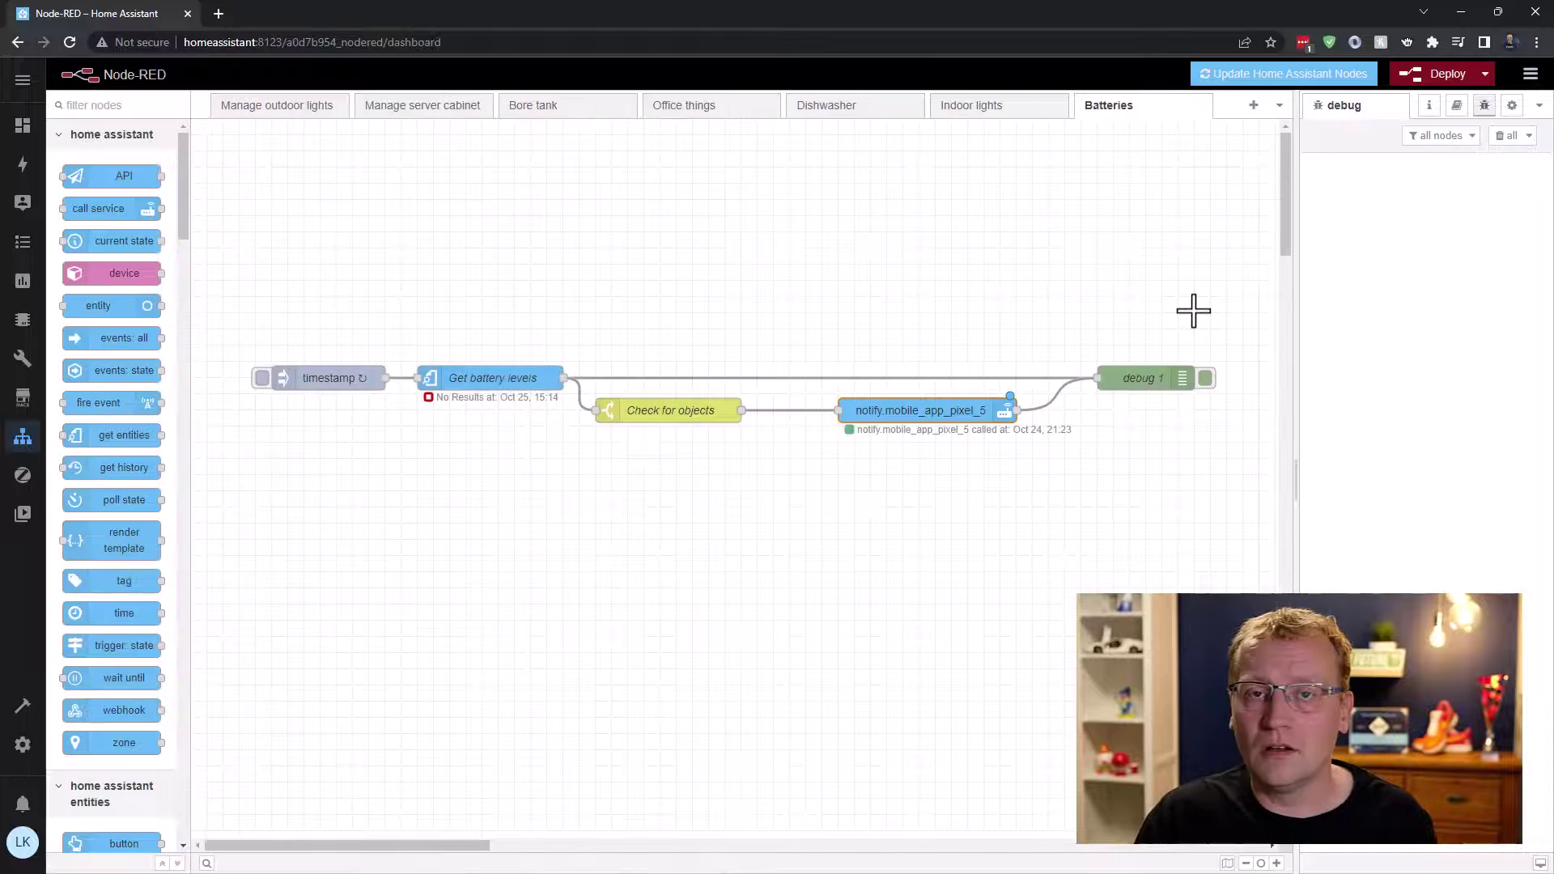